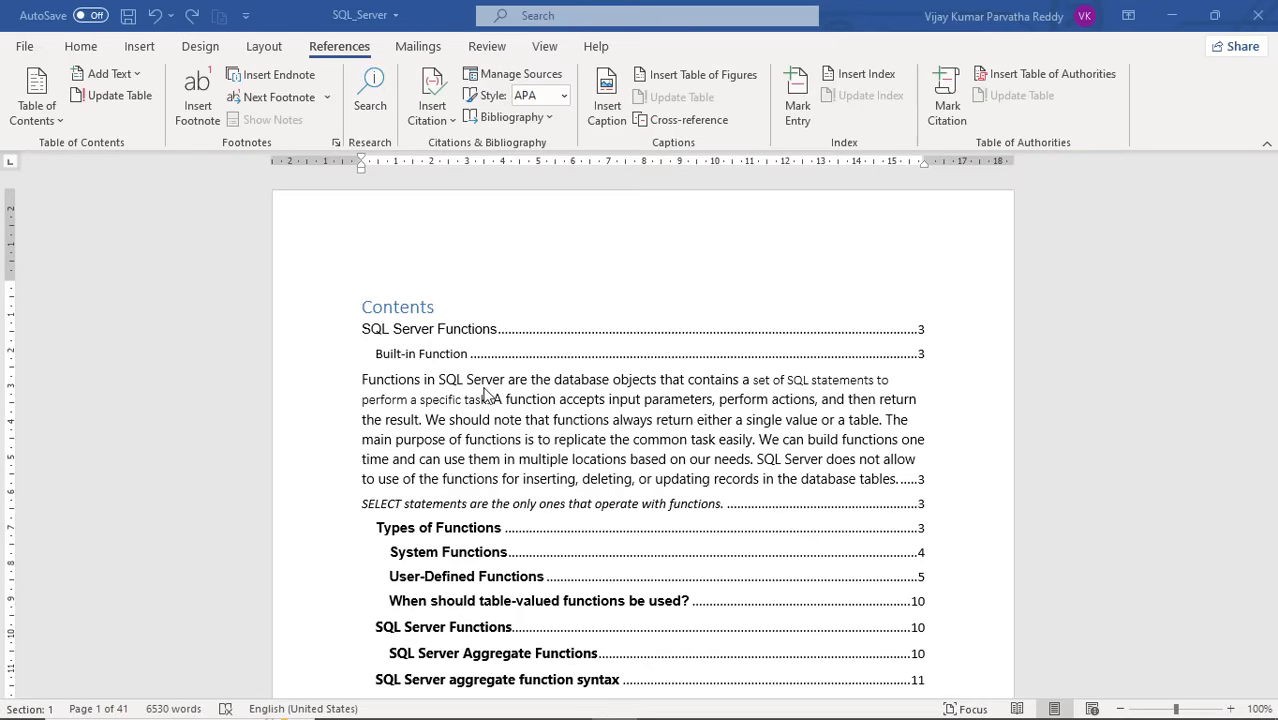
Show the Styles pane and add a footnote to the Contents heading reading "This is the end of page 1"
{"action": "key", "text": "ctrl+alt+shift+s"}
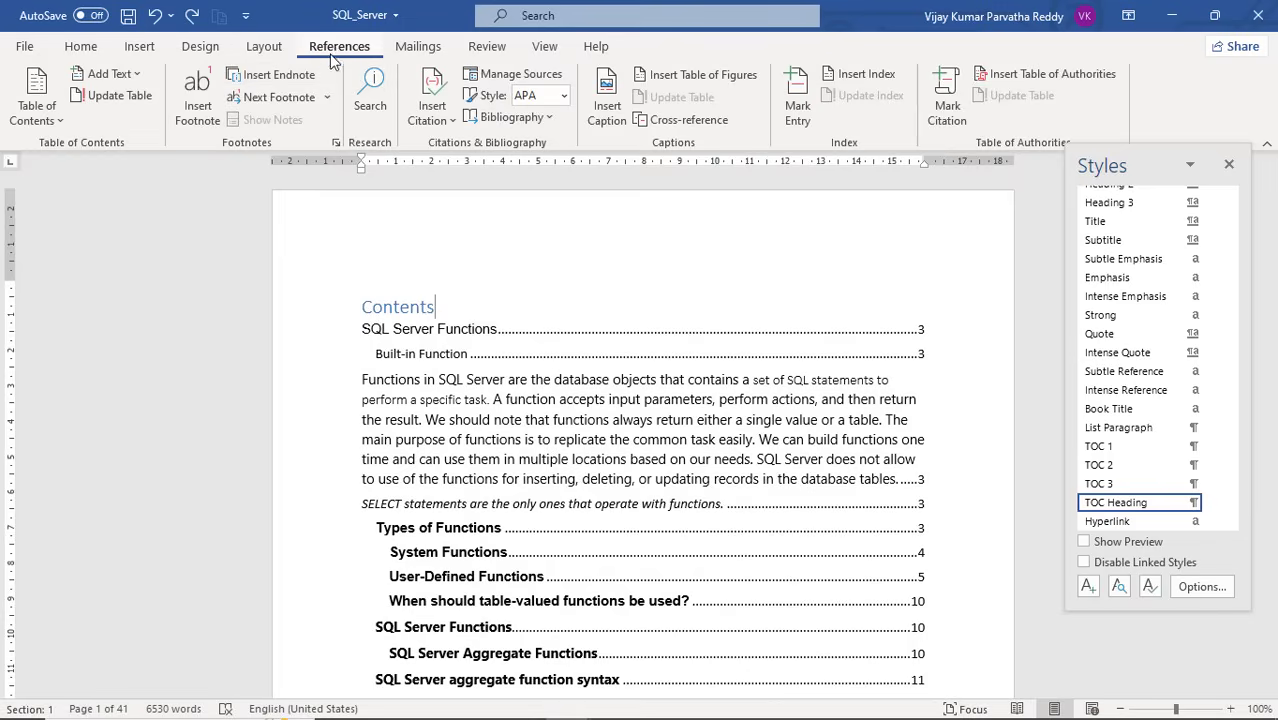
{"action": "left_click", "coordinate": [198, 110]}
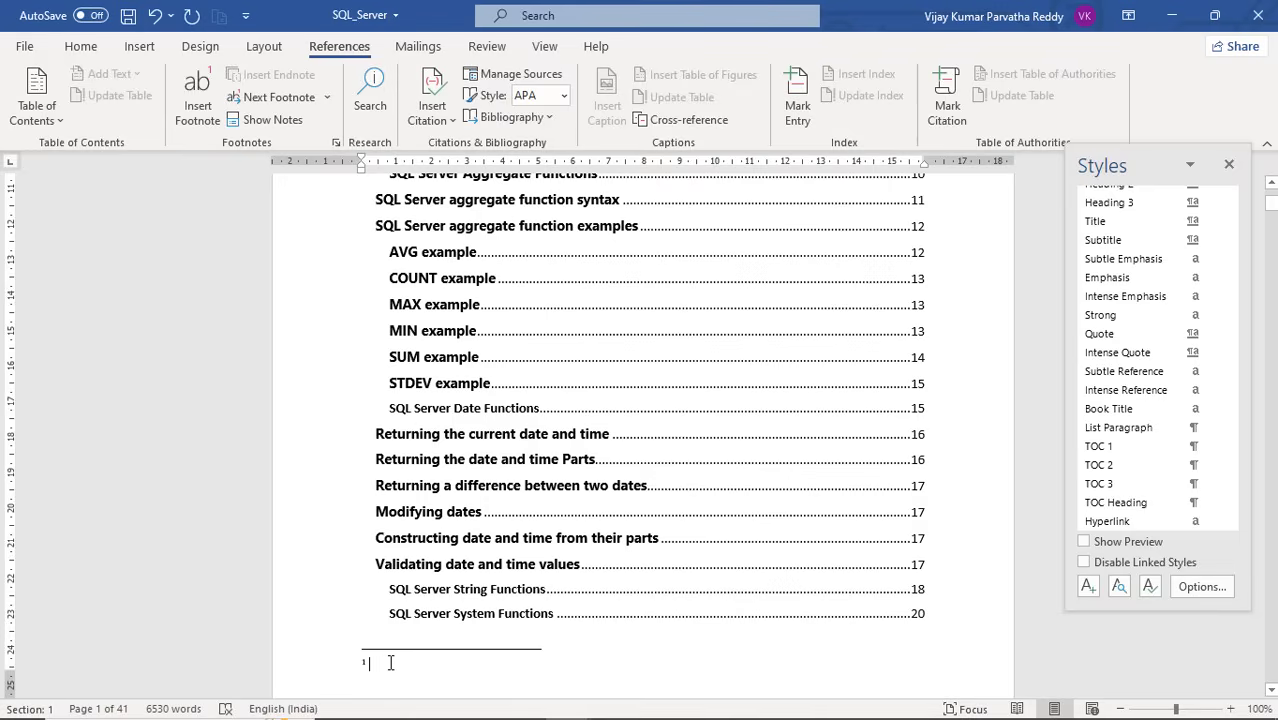
{"action": "type", "text": "This is "}
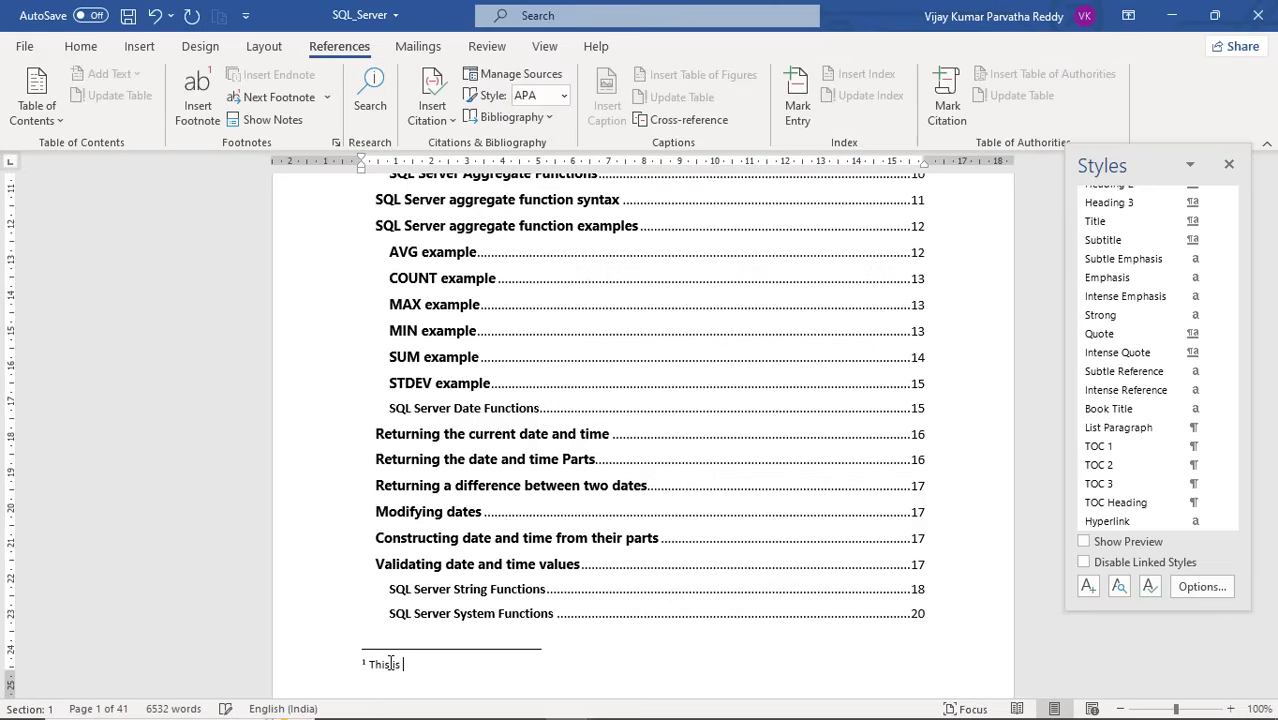
{"action": "type", "text": "the end of page 1"}
Add a footnote within the "SQL Server Mathematical Functions" contents entry on page 2, reading "This is the end of table of contents"
{"action": "scroll", "coordinate": [502, 589], "scroll_direction": "down", "scroll_amount": 6}
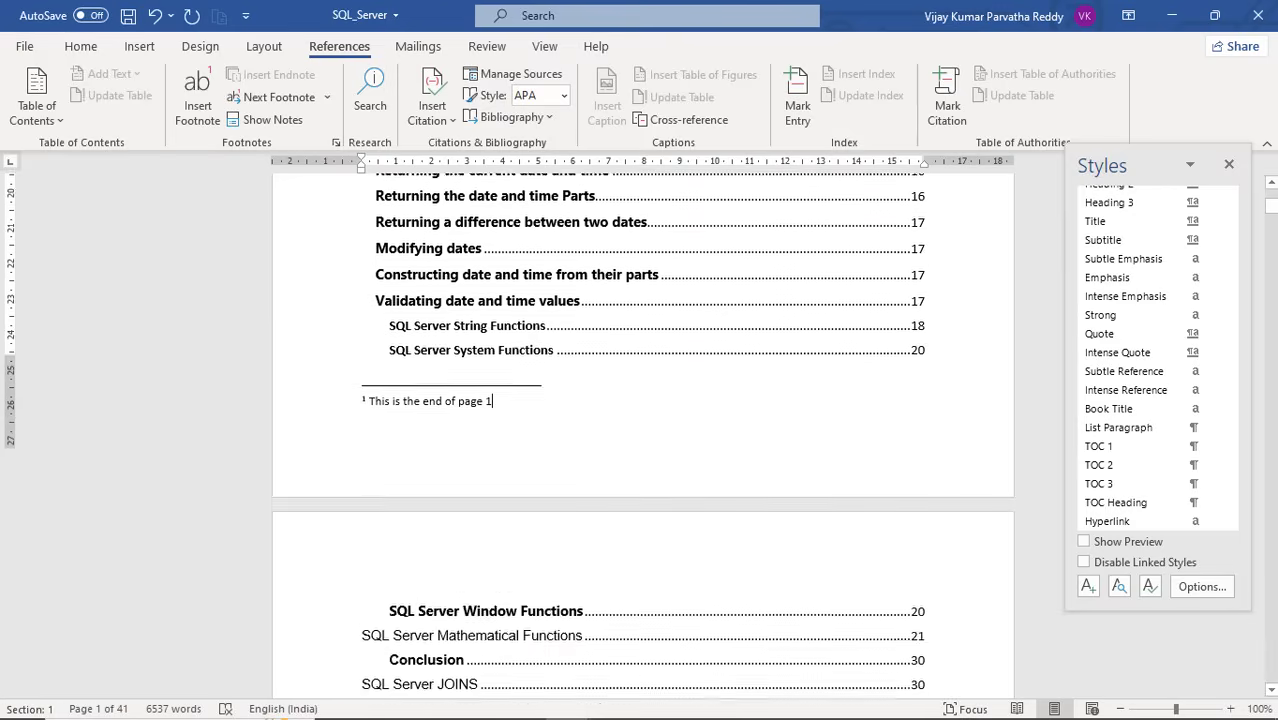
{"action": "left_click", "coordinate": [494, 538]}
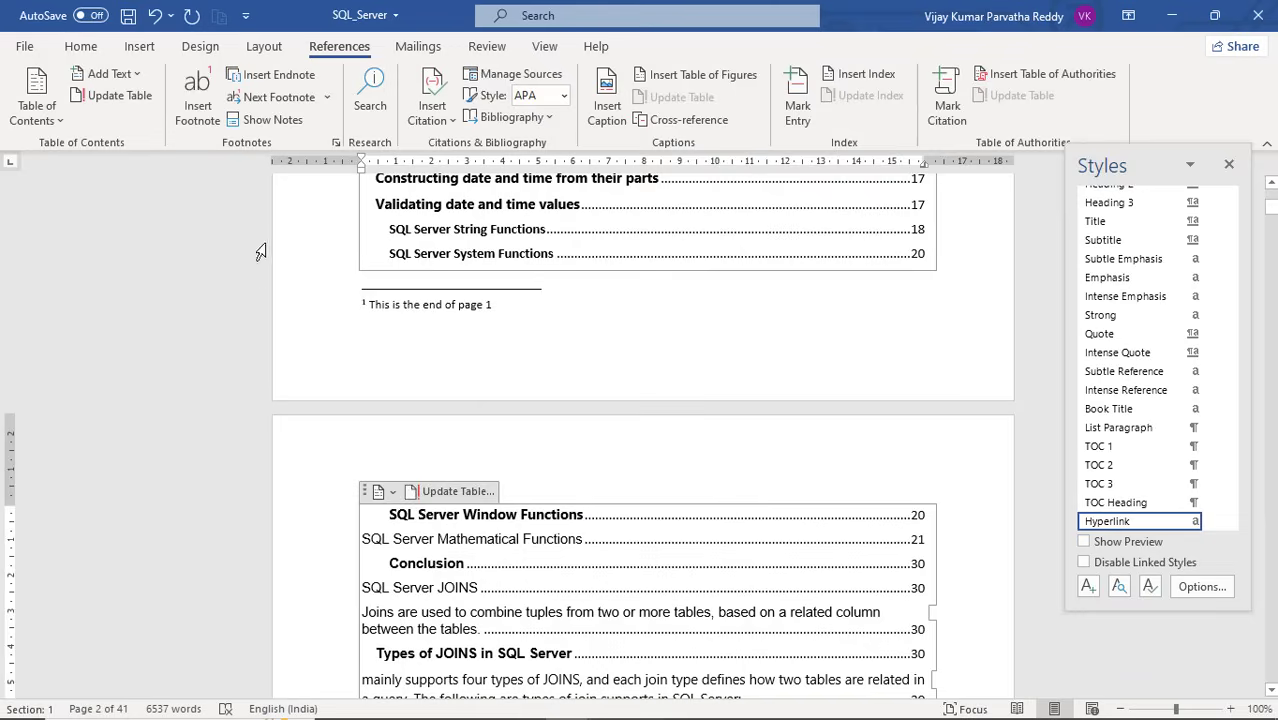
{"action": "left_click", "coordinate": [205, 106]}
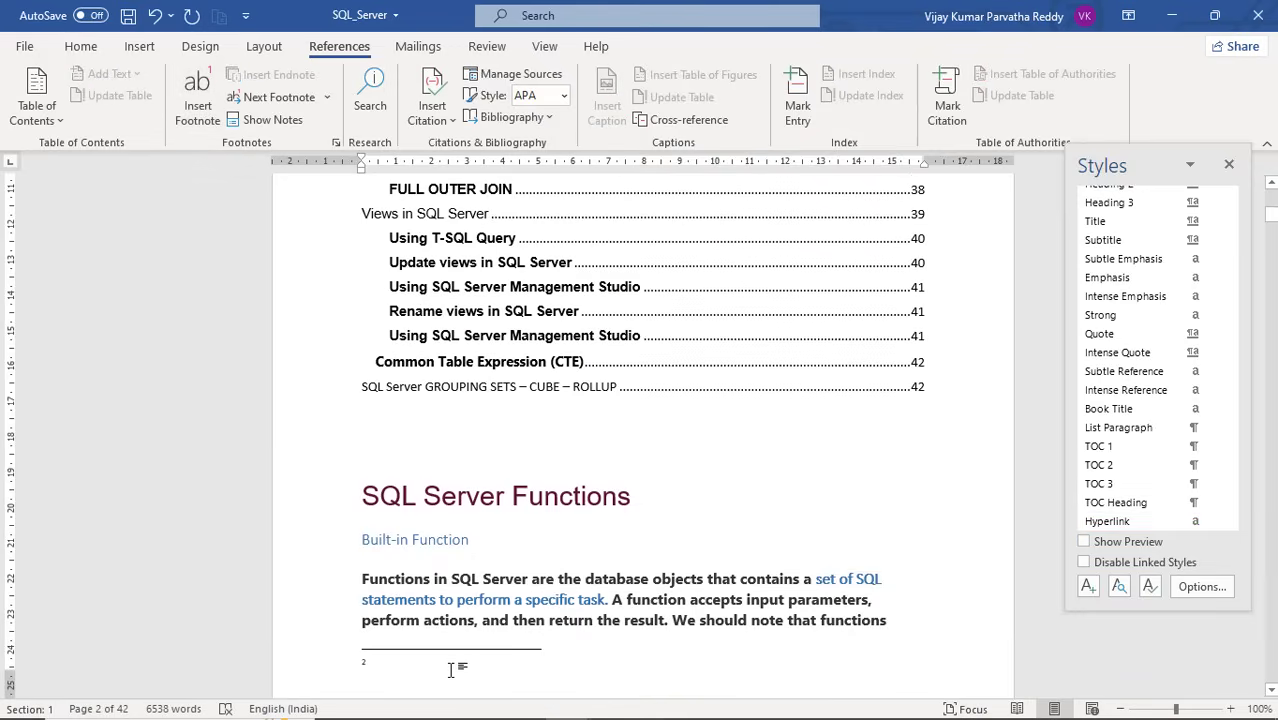
{"action": "type", "text": "This is"}
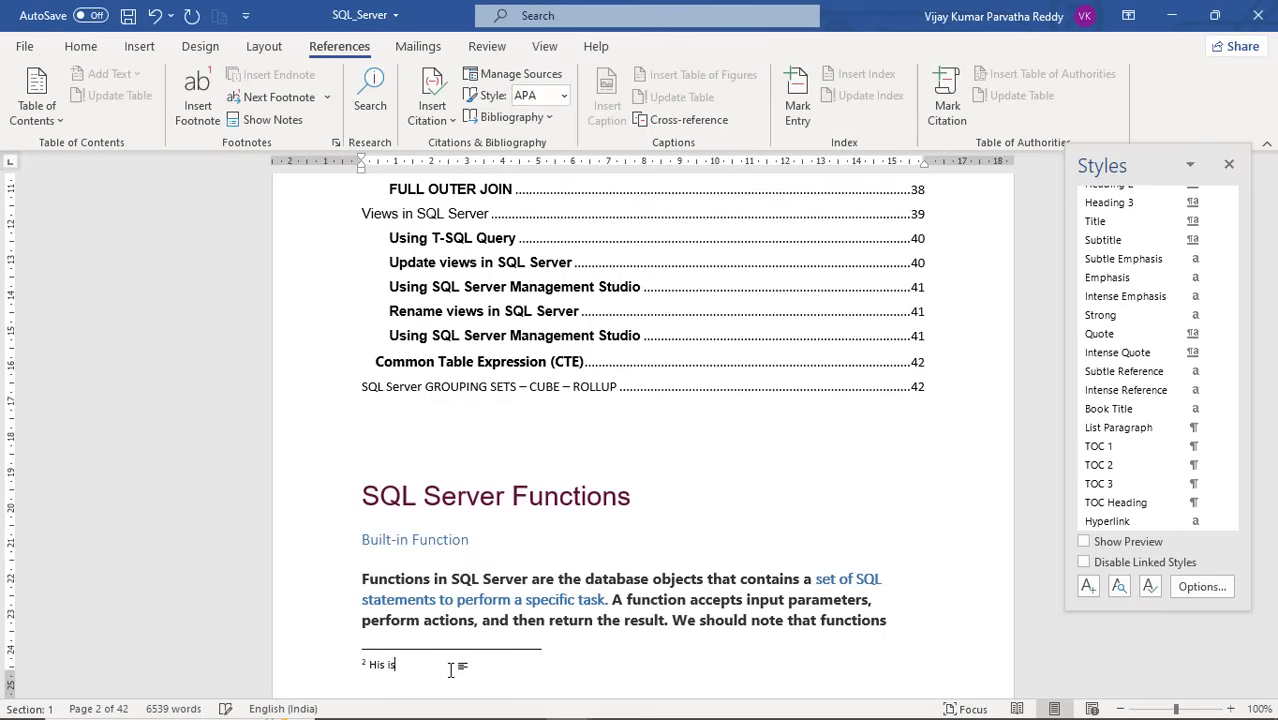
{"action": "key", "text": "BackSpace"}
{"action": "key", "text": "BackSpace"}
{"action": "key", "text": "BackSpace"}
{"action": "key", "text": "BackSpace"}
{"action": "key", "text": "BackSpace"}
{"action": "key", "text": "BackSpace"}
{"action": "type", "text": "This is "}
{"action": "type", "text": "th"}
{"action": "type", "text": "e en o"}
{"action": "type", "text": " of"}
{"action": "type", "text": " table of contents"}
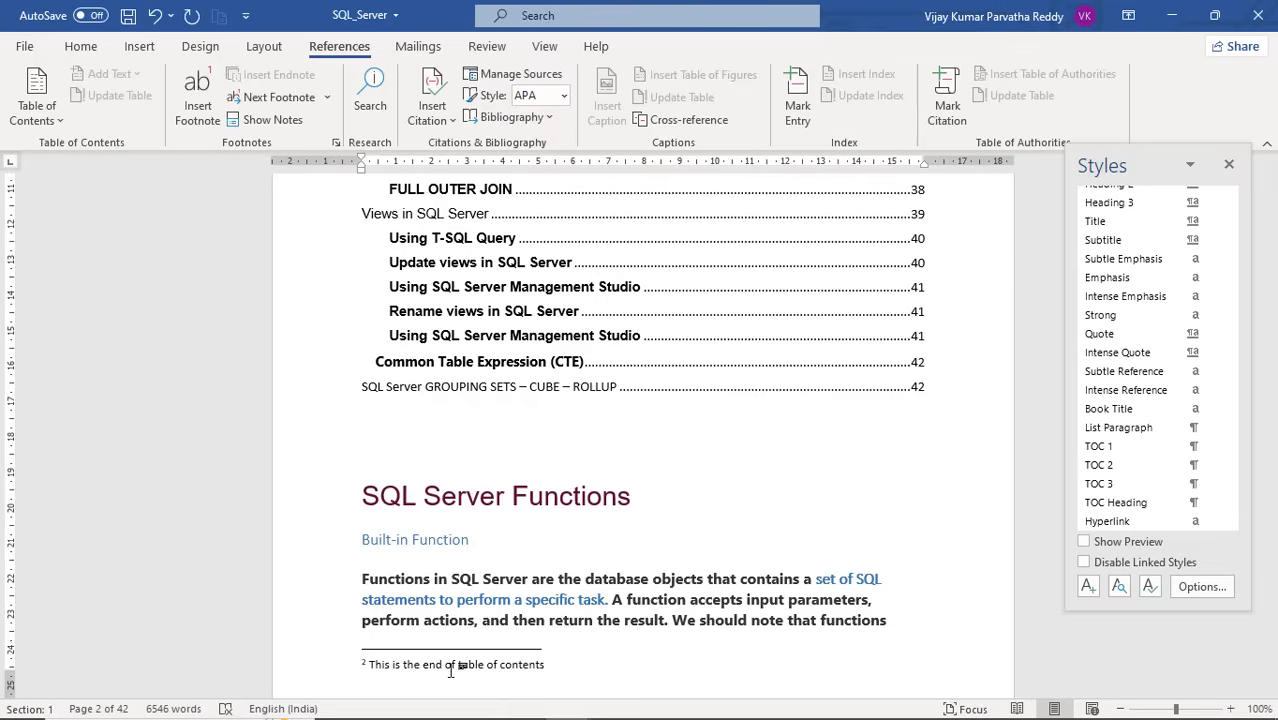
Add a footnote inside the word "multiple" in page 3's opening paragraph with the filler text "Taskldfj askd fjaskdfjaksdfj"
{"action": "scroll", "coordinate": [452, 668], "scroll_direction": "down", "scroll_amount": 5}
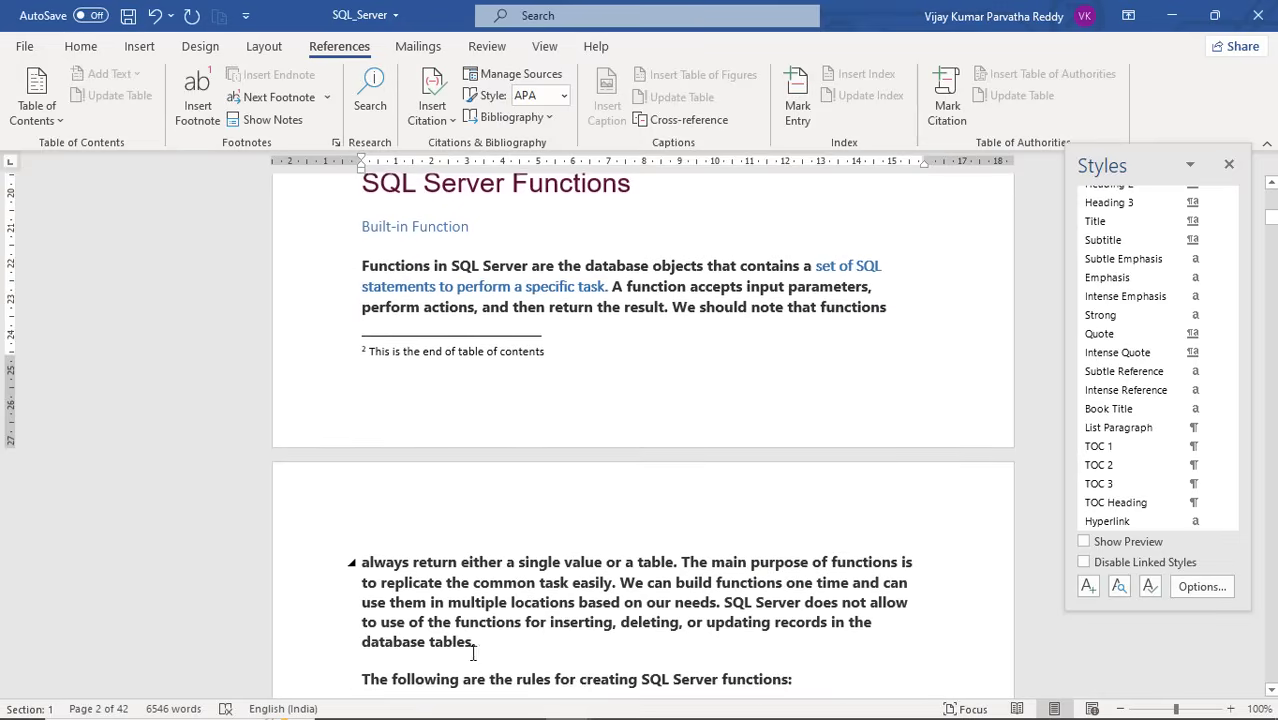
{"action": "left_click", "coordinate": [499, 597]}
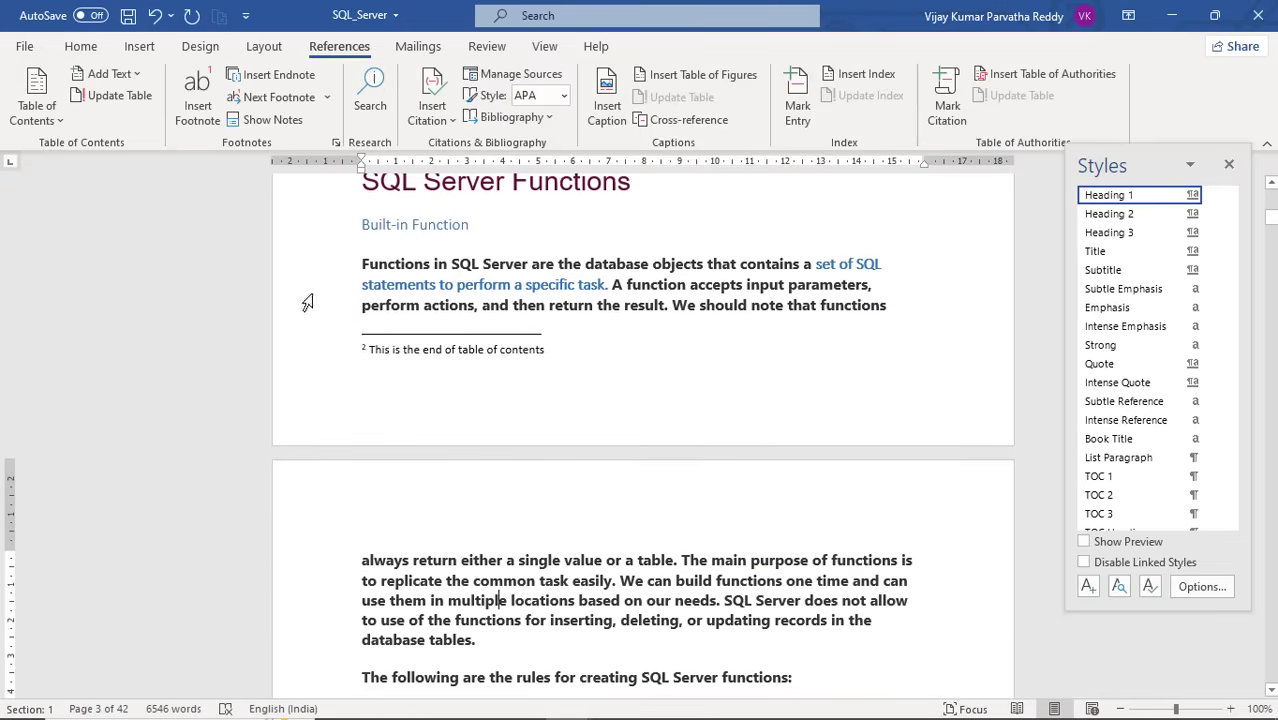
{"action": "left_click", "coordinate": [205, 107]}
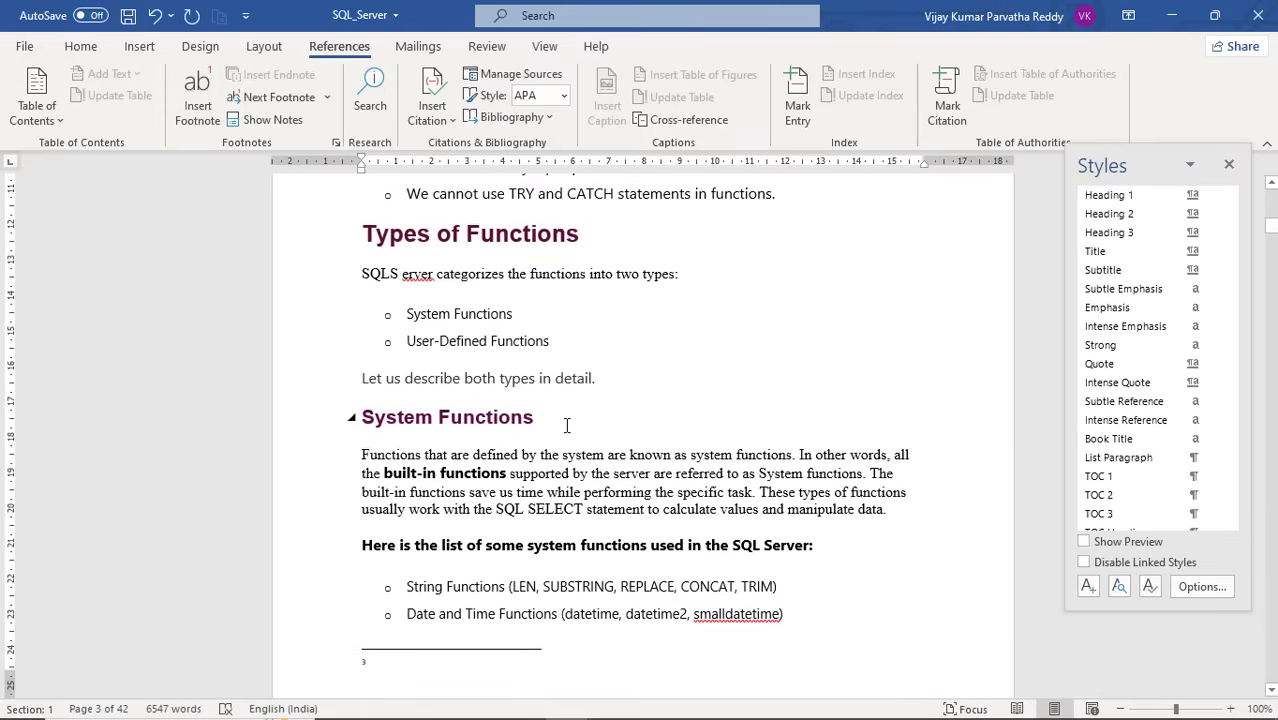
{"action": "type", "text": "Taskldfj askd fjaskdfjaksdfj"}
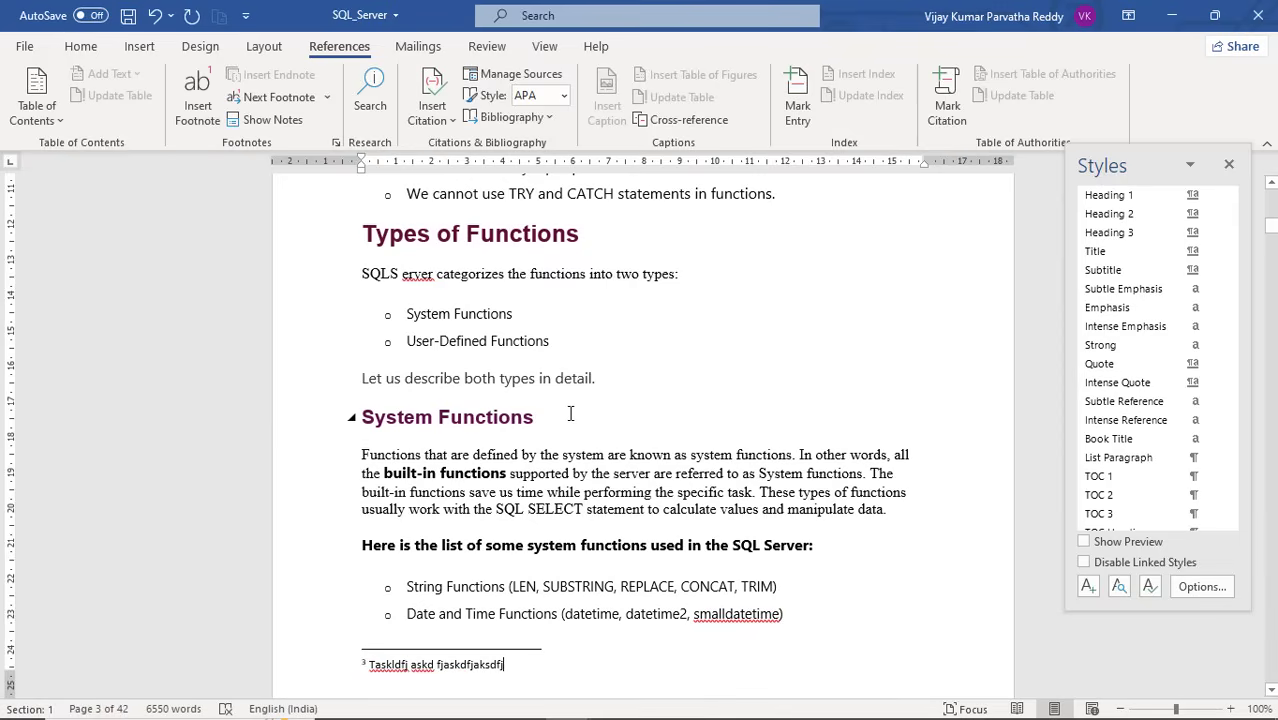
Starting from the System Functions heading, go back through the two preceding footnote references and view the page 2 footnote text
{"action": "left_click", "coordinate": [566, 420]}
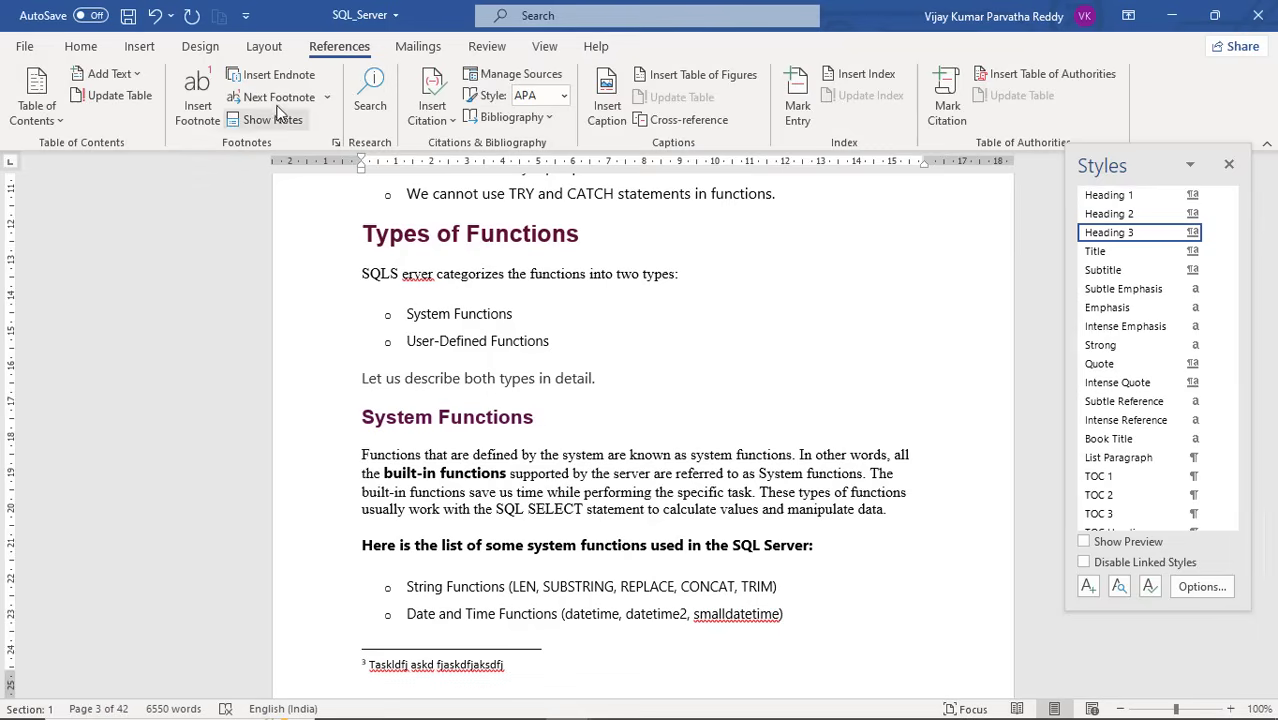
{"action": "left_click", "coordinate": [326, 98]}
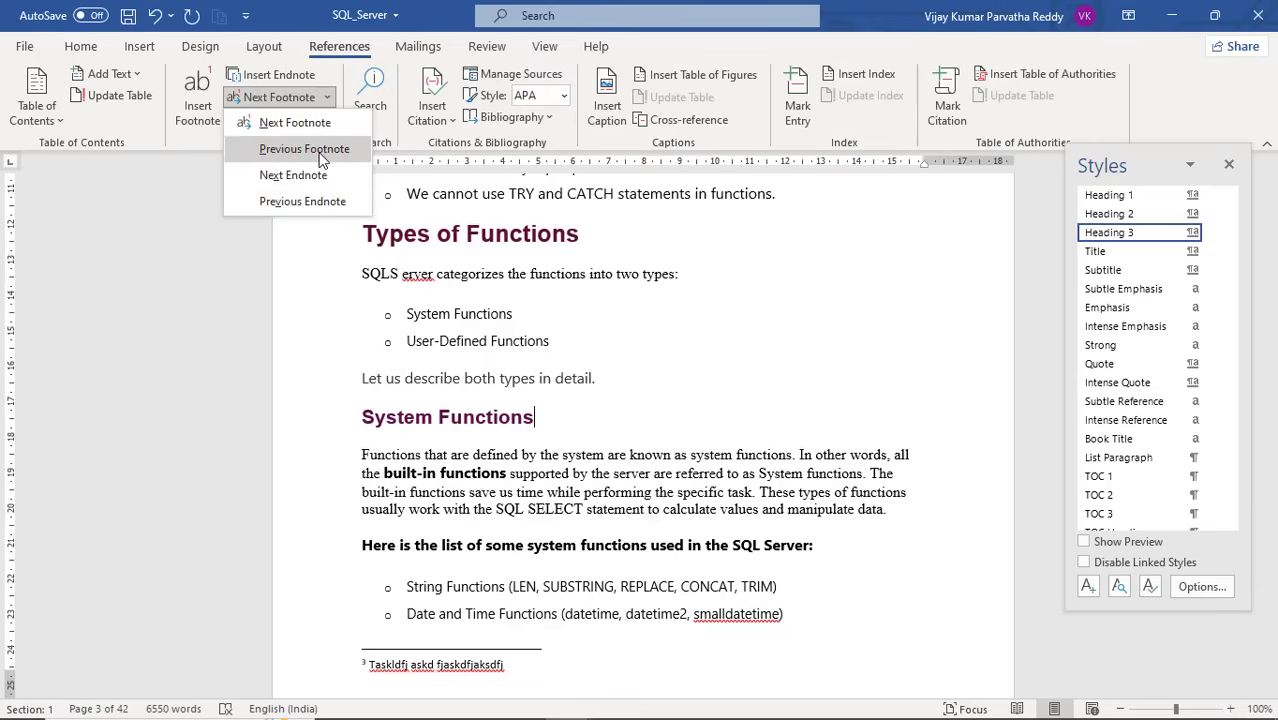
{"action": "left_click", "coordinate": [304, 149]}
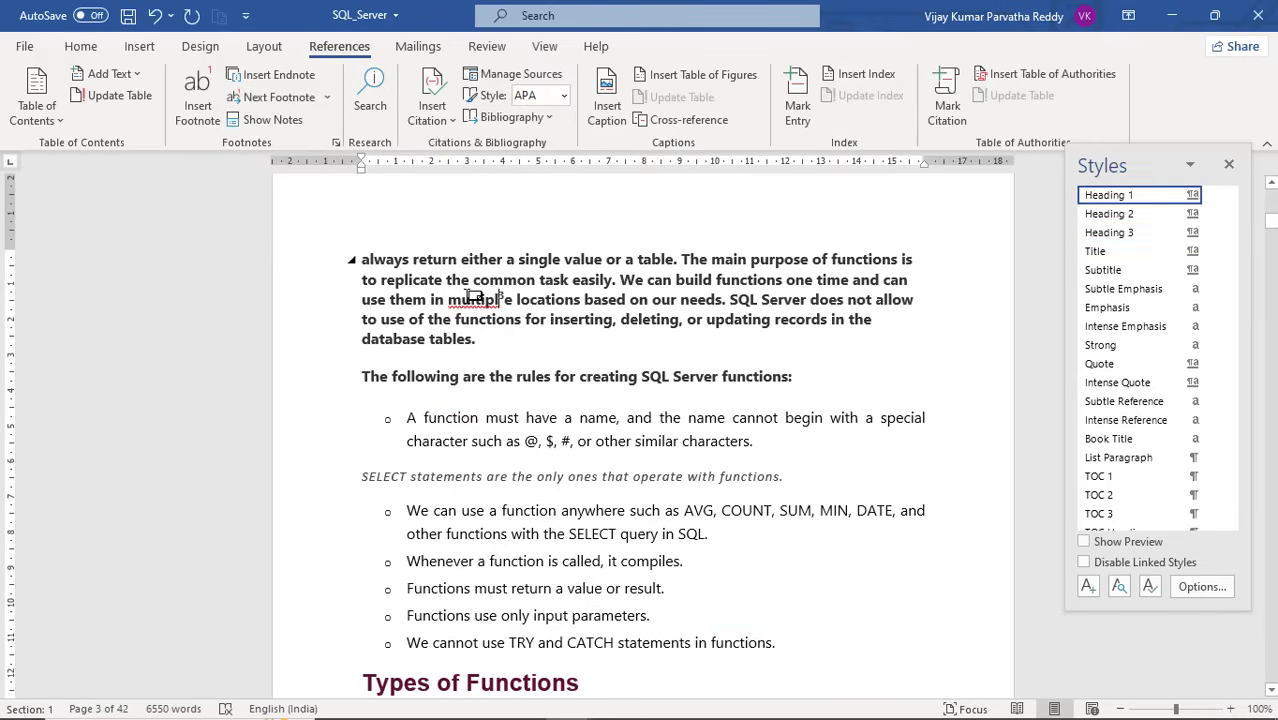
{"action": "left_click", "coordinate": [326, 98]}
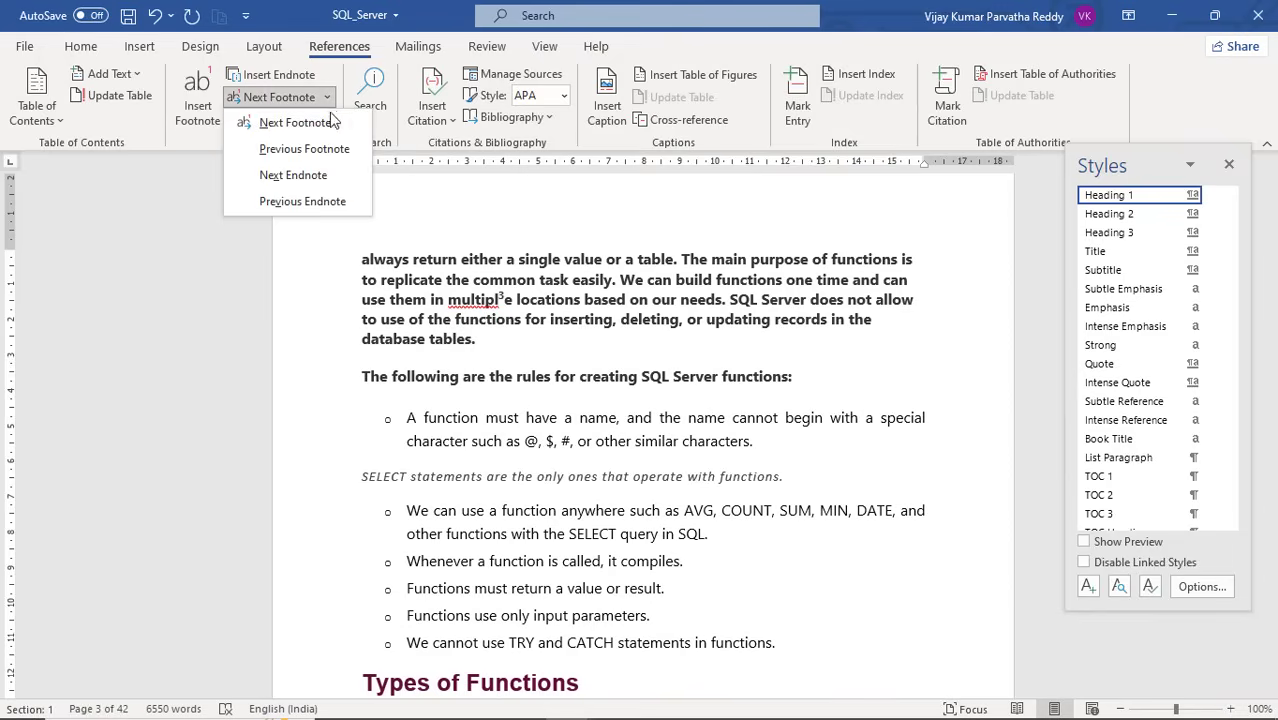
{"action": "left_click", "coordinate": [337, 149]}
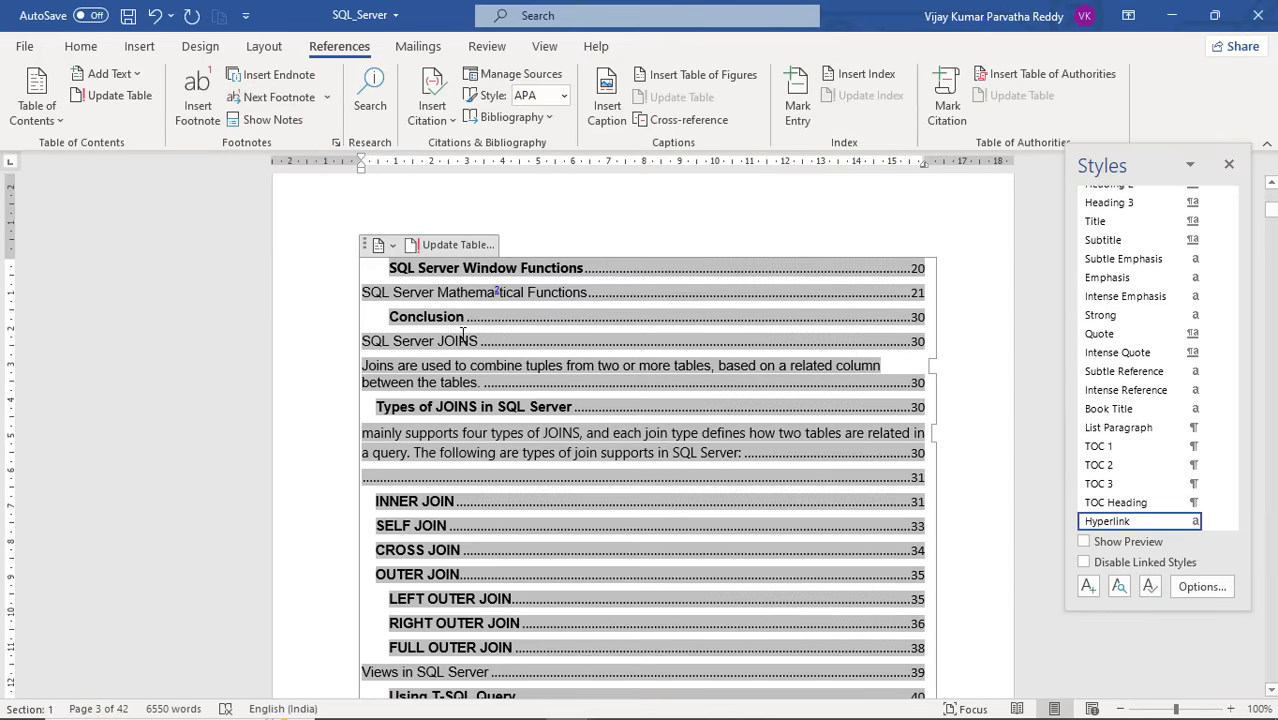
{"action": "scroll", "coordinate": [481, 368], "scroll_direction": "down", "scroll_amount": 10}
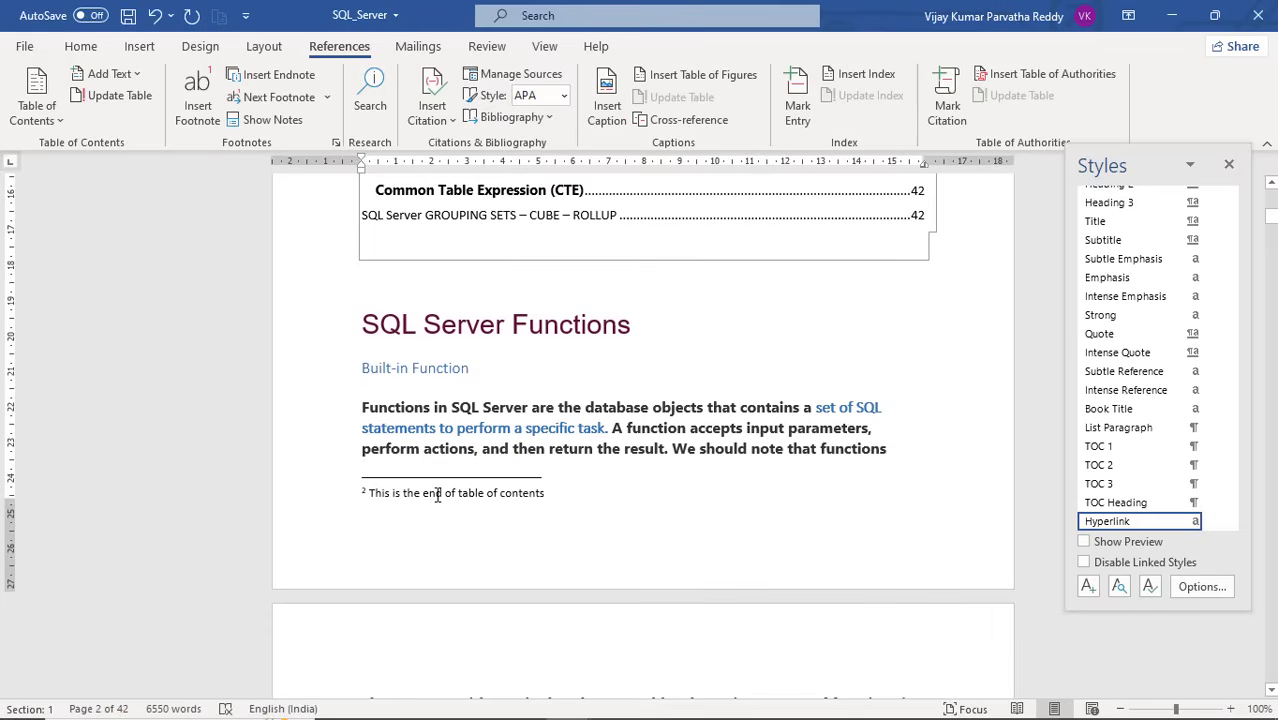
From the paragraph under Built-in Function, go to the next footnote reference and view its note at the end of page 3
{"action": "left_click", "coordinate": [462, 407]}
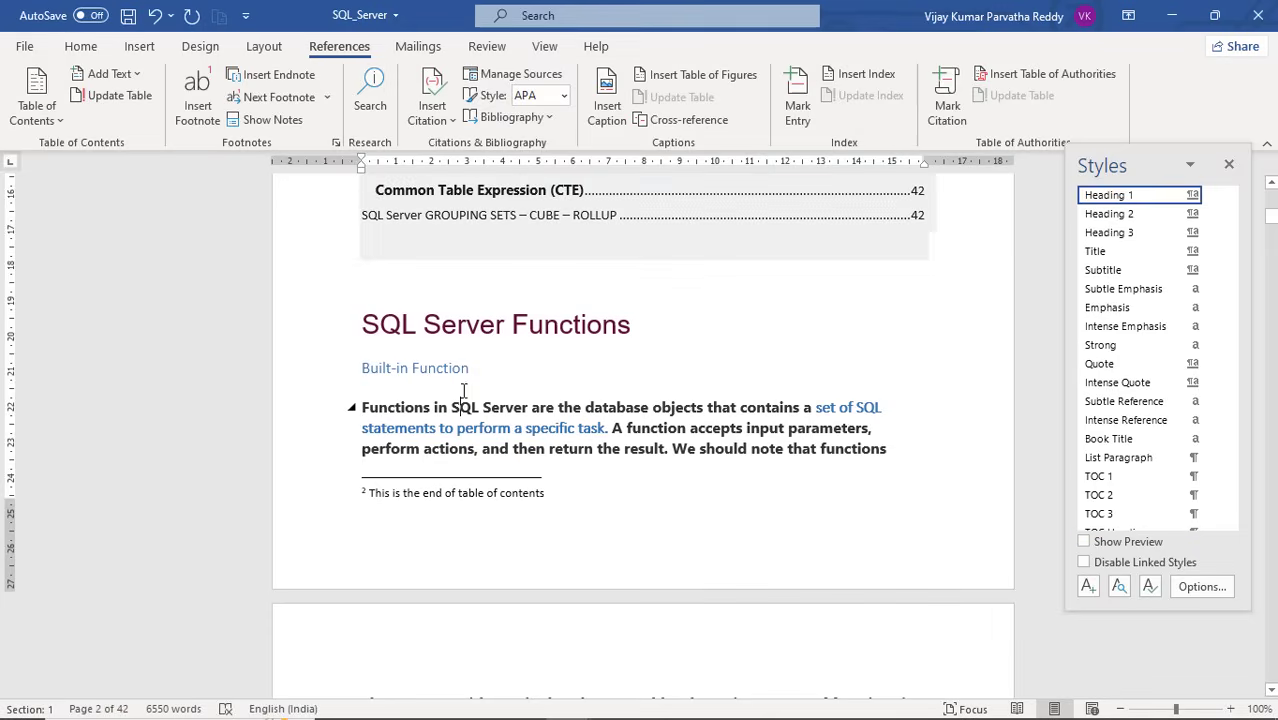
{"action": "left_click", "coordinate": [327, 99]}
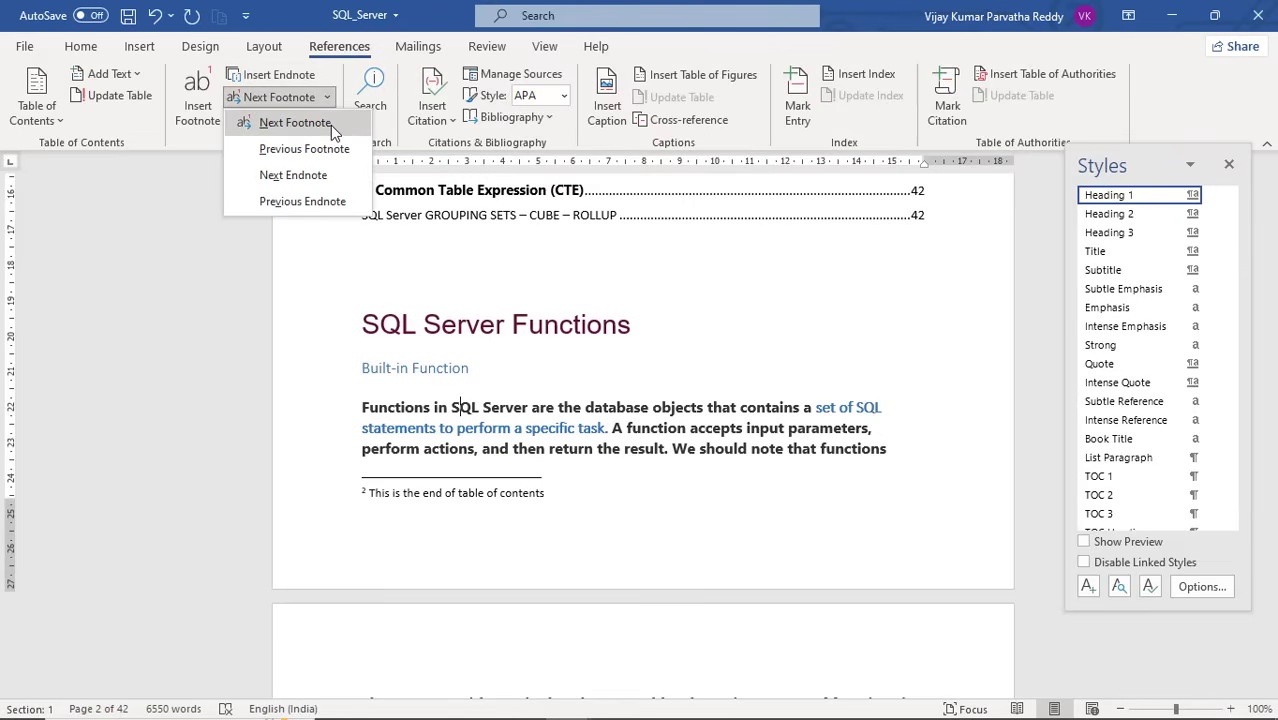
{"action": "left_click", "coordinate": [330, 124]}
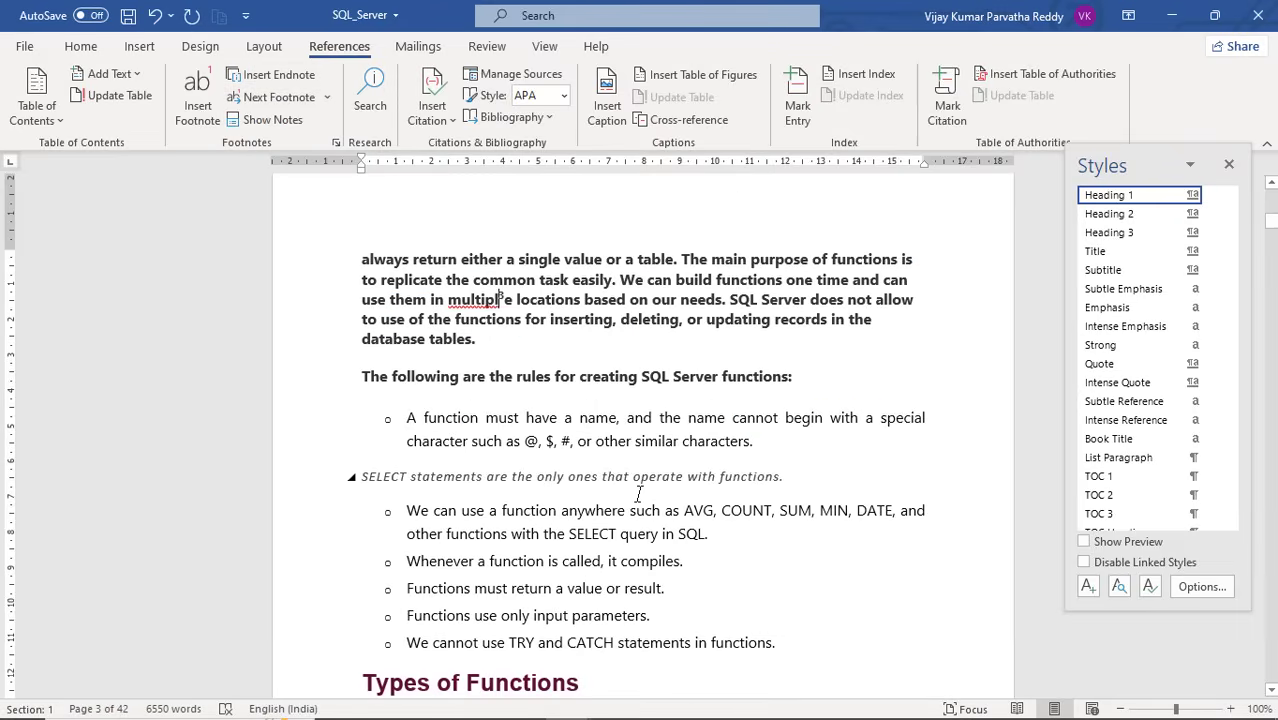
{"action": "scroll", "coordinate": [640, 494], "scroll_direction": "down", "scroll_amount": 5}
{"action": "scroll", "coordinate": [640, 494], "scroll_direction": "down", "scroll_amount": 5}
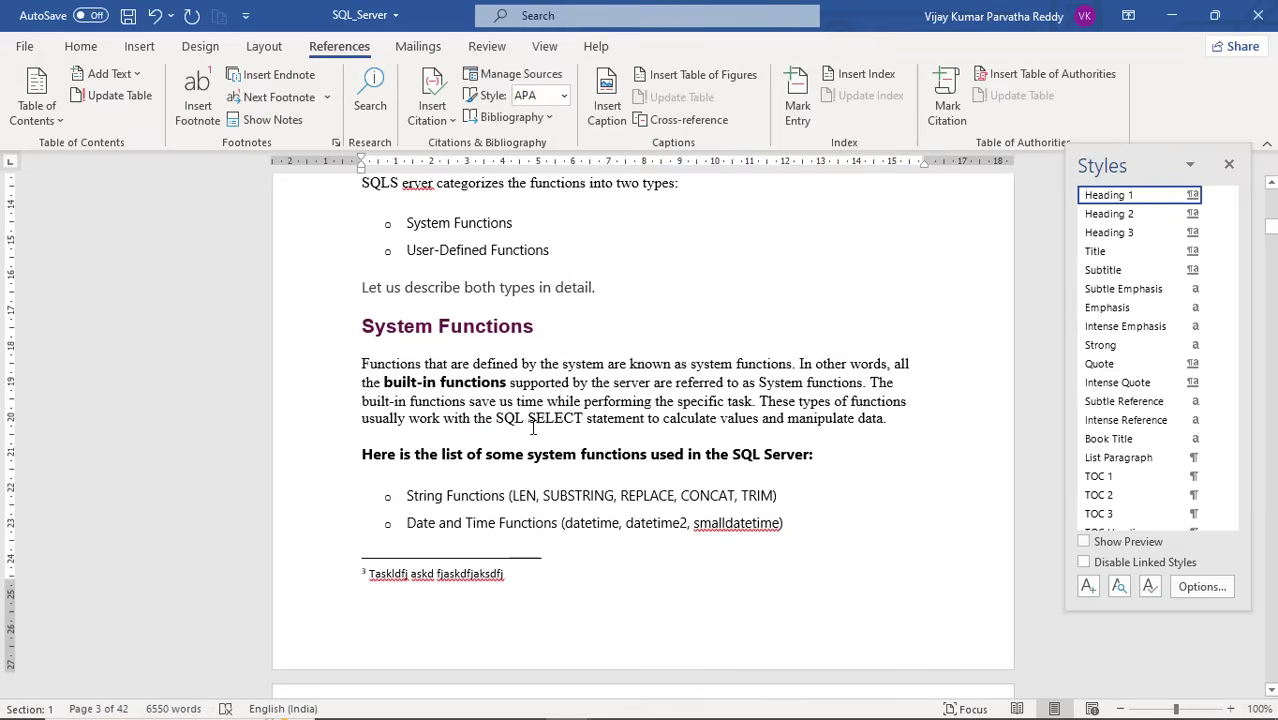
Show the footnote text with Show Notes, starting from page 3's opening paragraph and from two contents entries on page 2
{"action": "scroll", "coordinate": [504, 342], "scroll_direction": "up", "scroll_amount": 15}
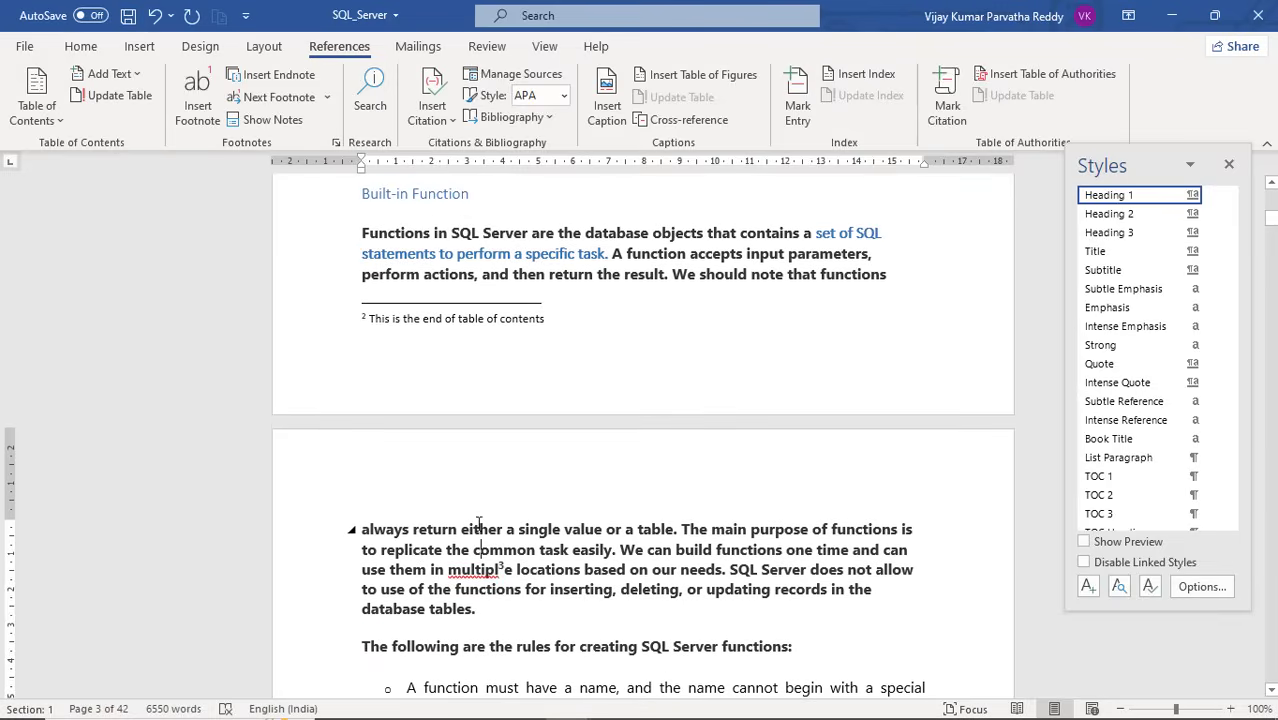
{"action": "left_click", "coordinate": [293, 124]}
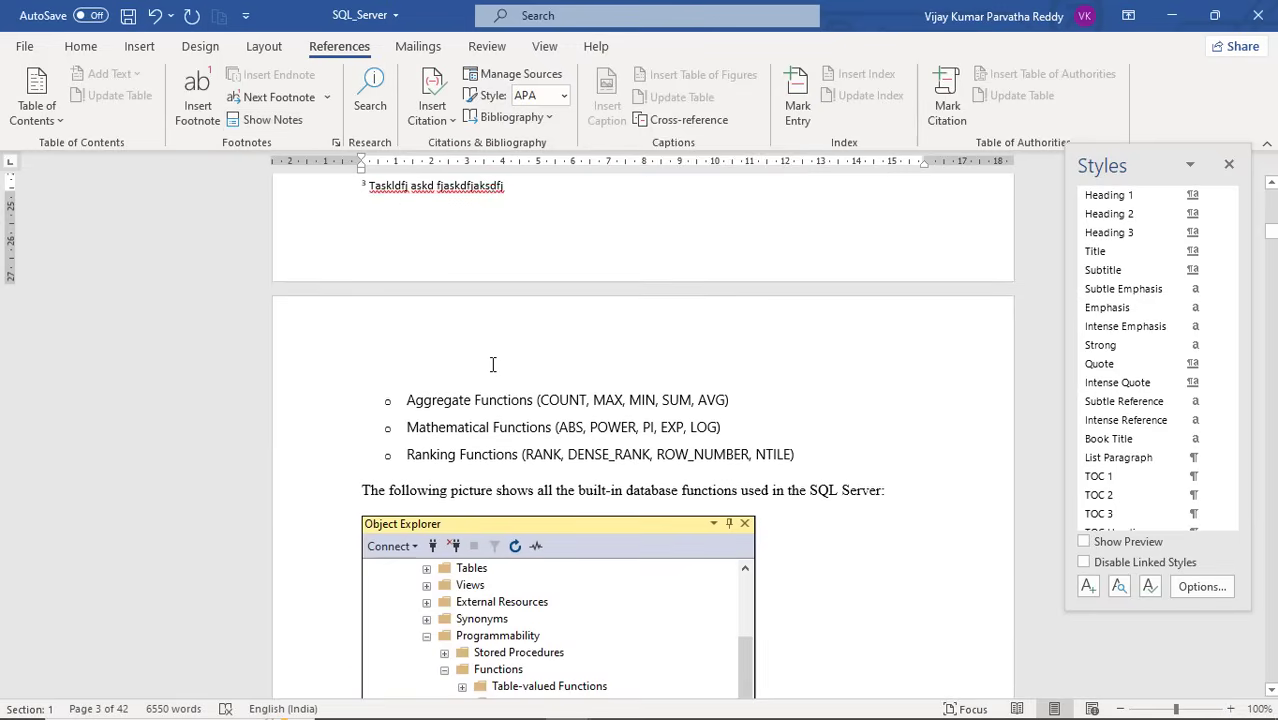
{"action": "scroll", "coordinate": [492, 364], "scroll_direction": "up", "scroll_amount": 2}
{"action": "scroll", "coordinate": [492, 364], "scroll_direction": "up", "scroll_amount": 20}
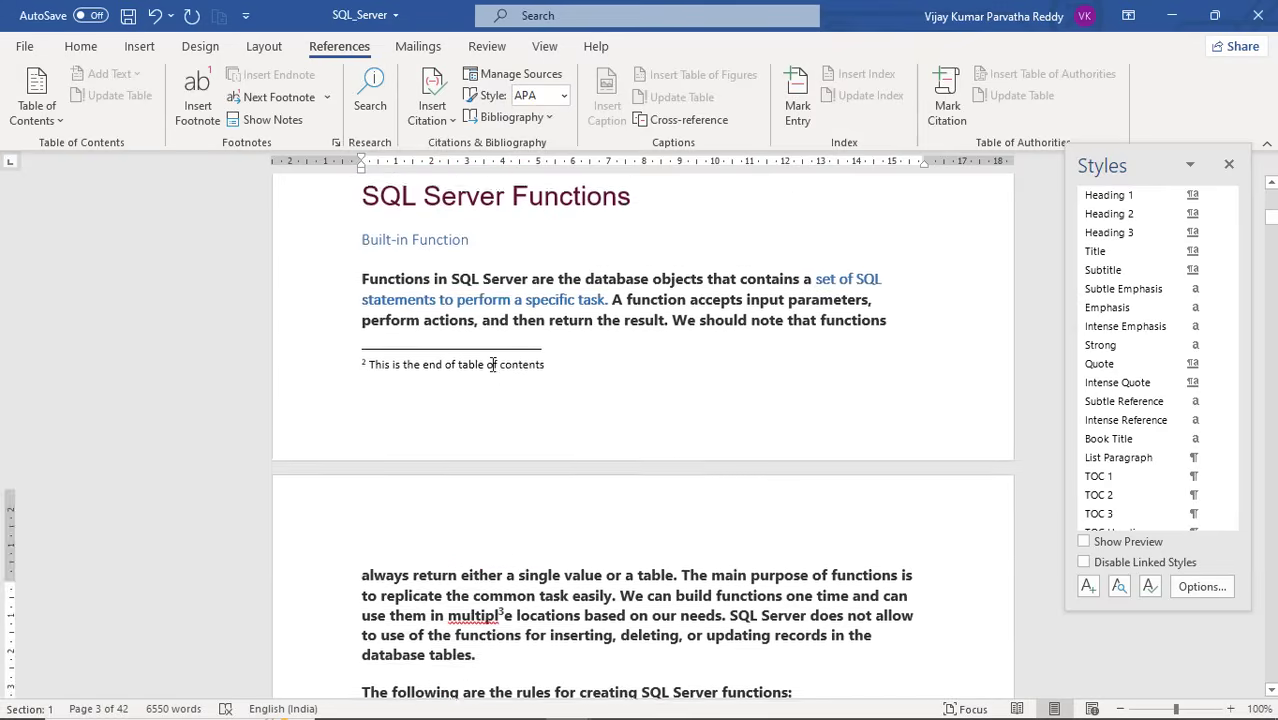
{"action": "scroll", "coordinate": [492, 365], "scroll_direction": "up", "scroll_amount": 3}
{"action": "left_click", "coordinate": [479, 310]}
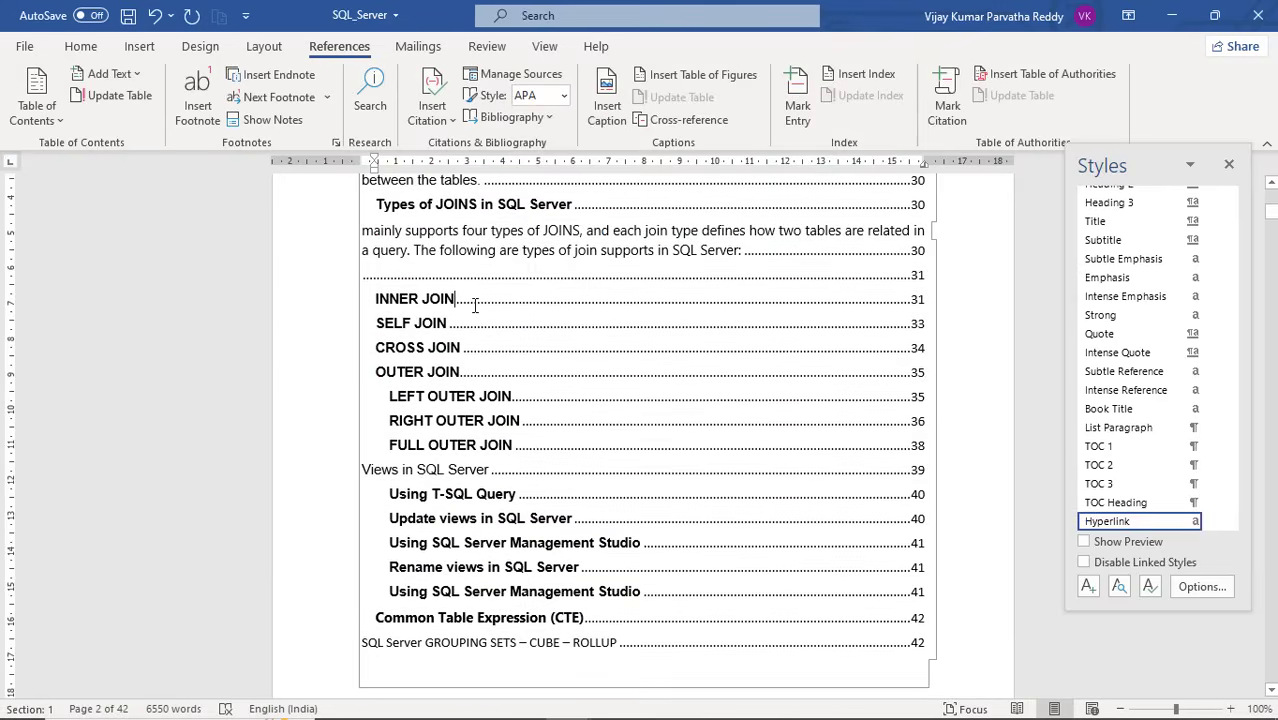
{"action": "left_click", "coordinate": [285, 123]}
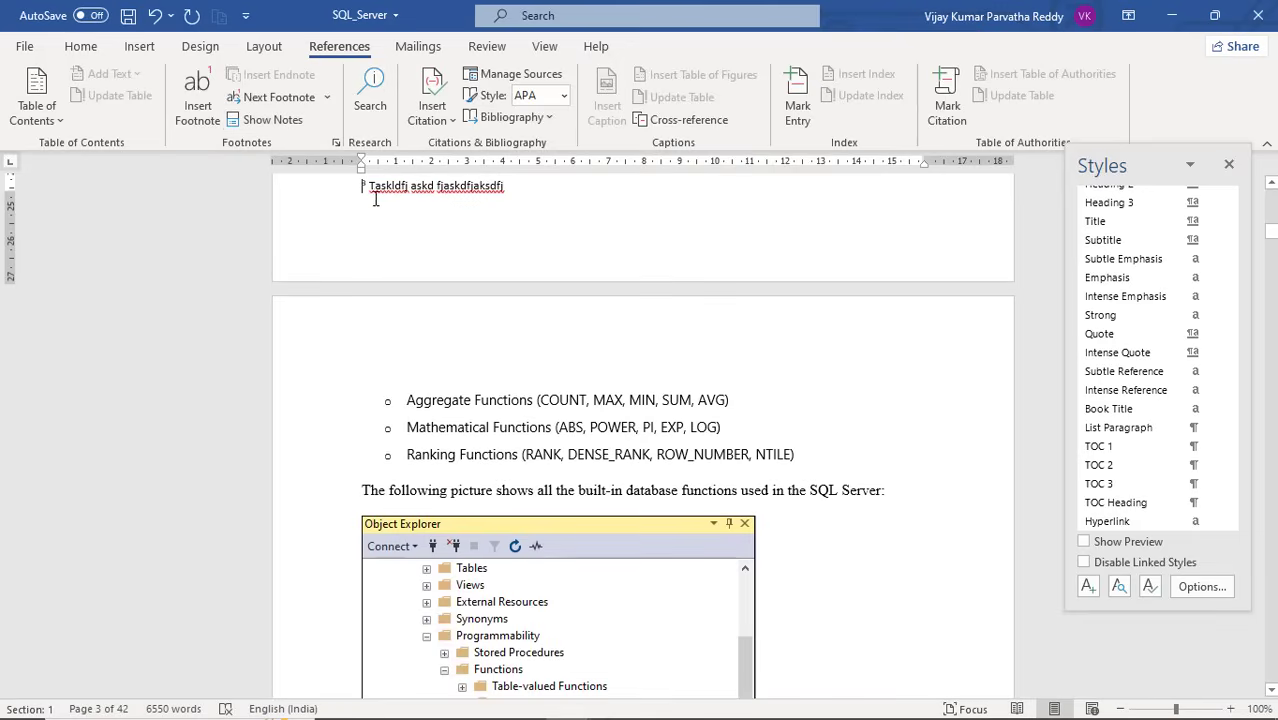
{"action": "scroll", "coordinate": [559, 371], "scroll_direction": "up", "scroll_amount": 10}
{"action": "scroll", "coordinate": [556, 371], "scroll_direction": "up", "scroll_amount": 15}
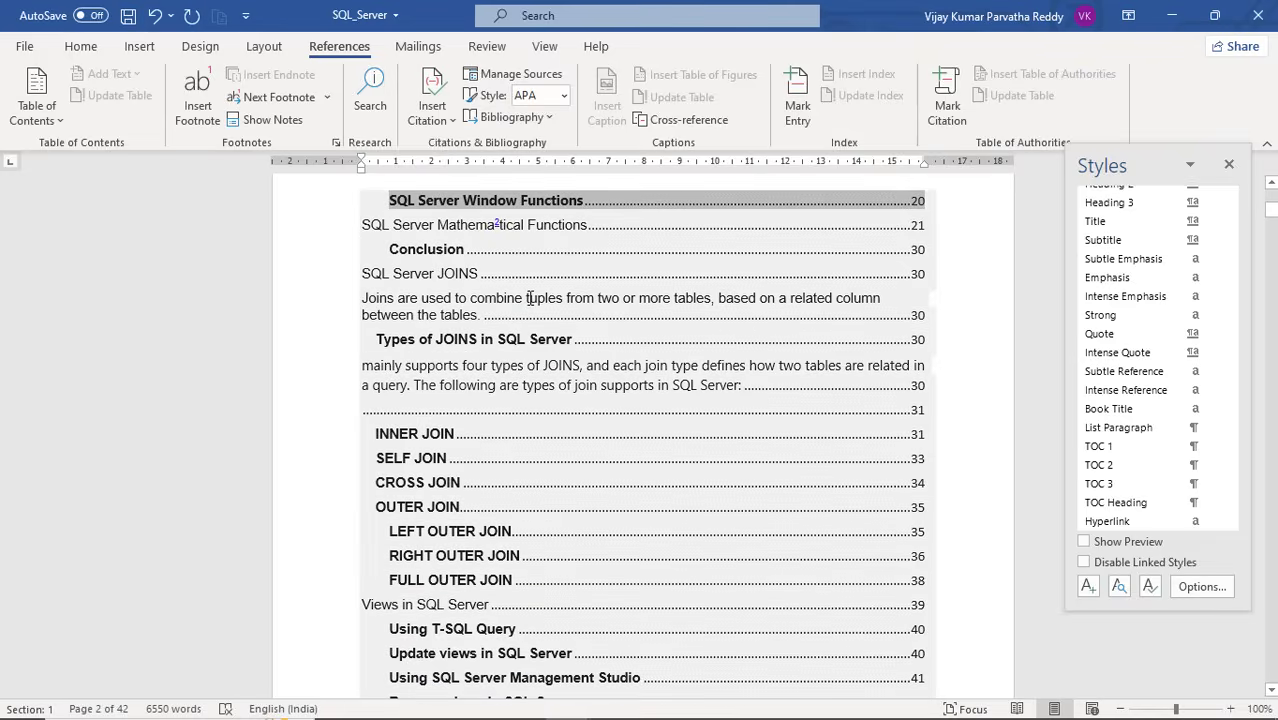
{"action": "left_click", "coordinate": [530, 298]}
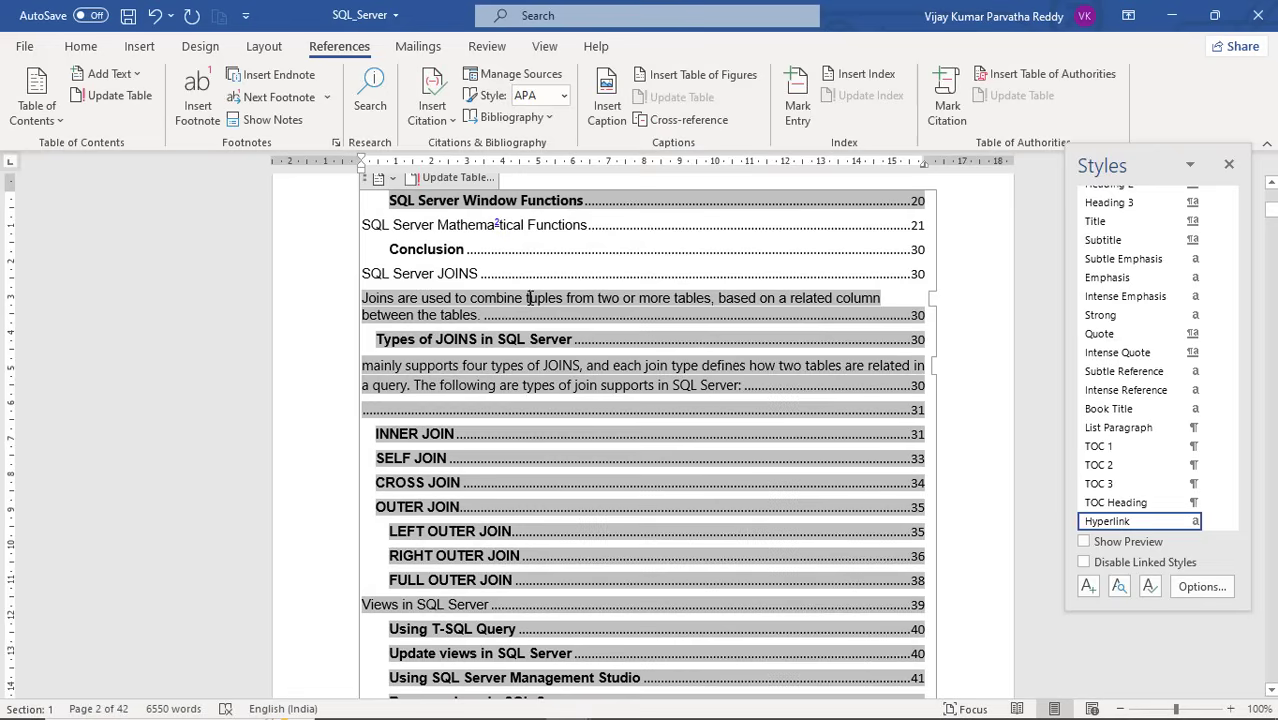
{"action": "left_click", "coordinate": [282, 125]}
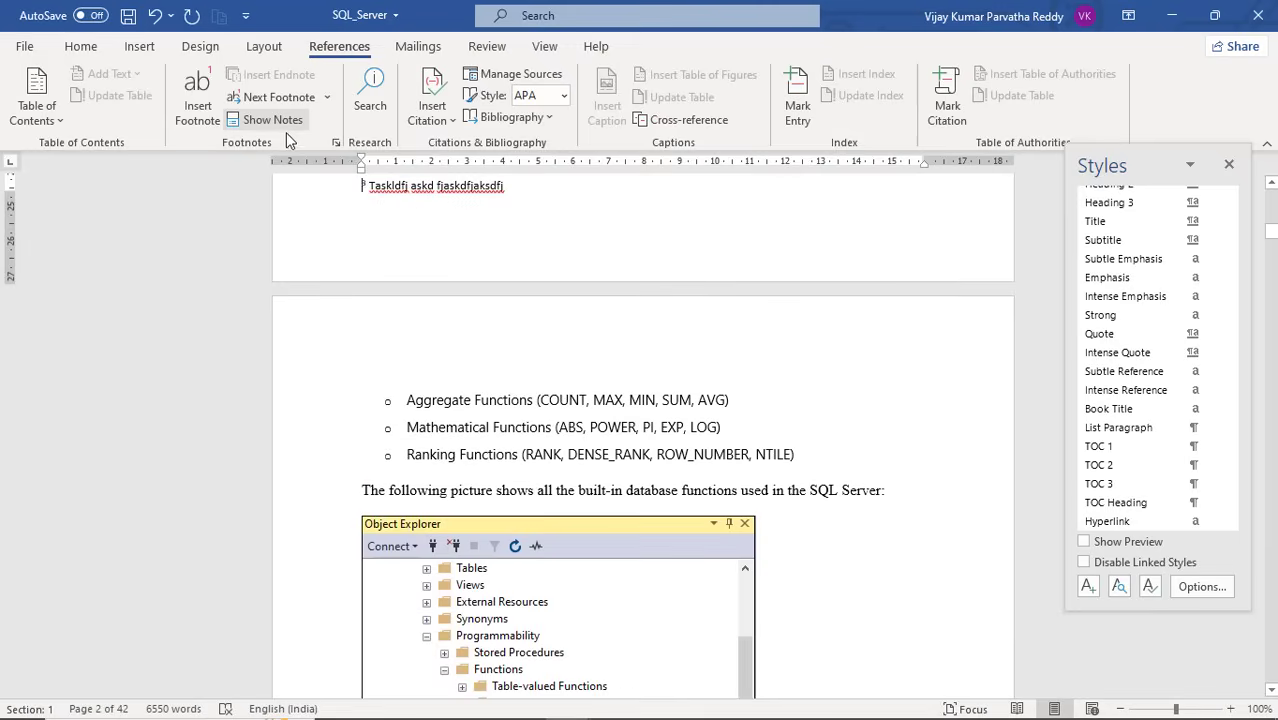
Return to the Contents heading on page 1 and go to the previous footnote from there
{"action": "left_click", "coordinate": [616, 328]}
{"action": "scroll", "coordinate": [628, 335], "scroll_direction": "up", "scroll_amount": 7}
{"action": "scroll", "coordinate": [628, 335], "scroll_direction": "up", "scroll_amount": 20}
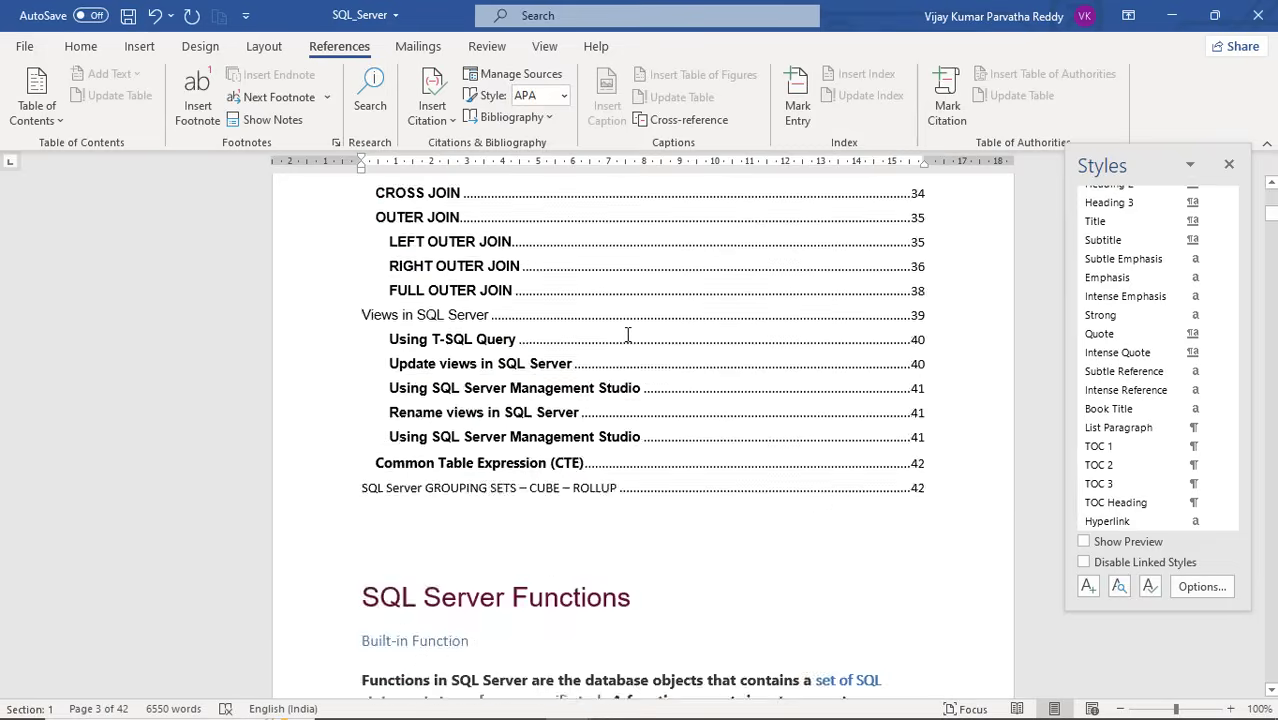
{"action": "scroll", "coordinate": [628, 335], "scroll_direction": "up", "scroll_amount": 15}
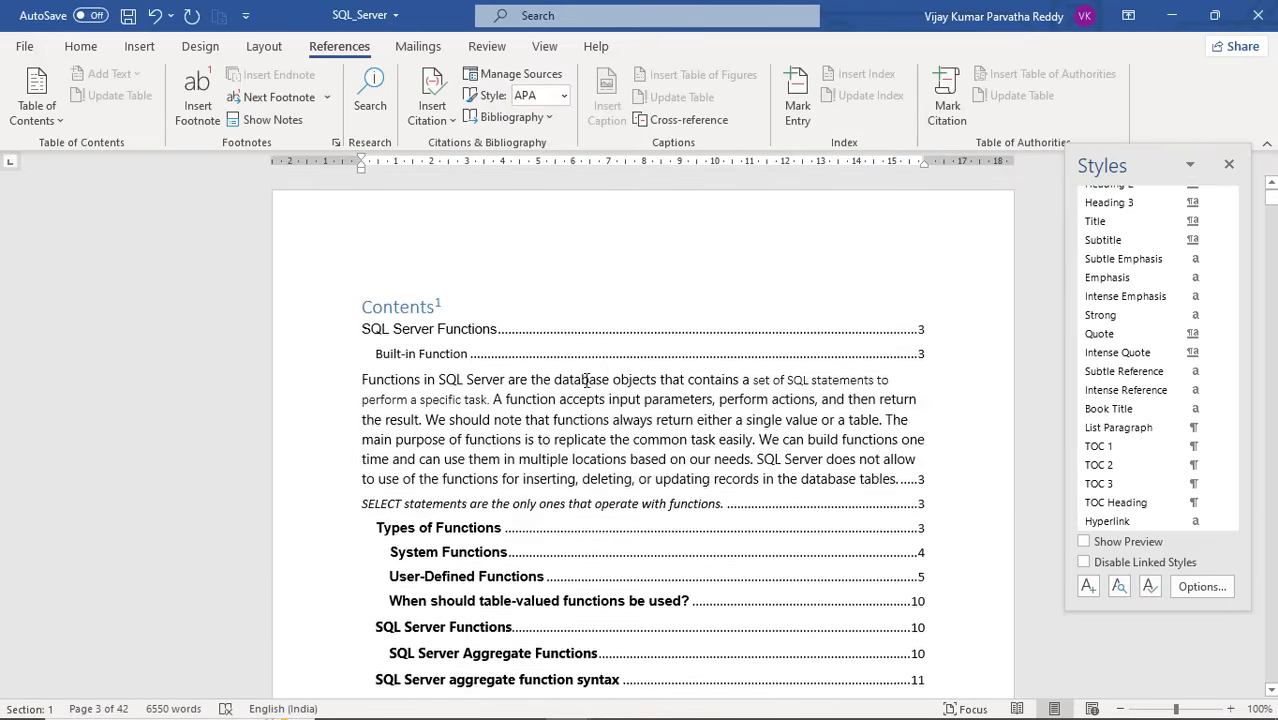
{"action": "left_click", "coordinate": [562, 380]}
{"action": "left_click", "coordinate": [522, 287]}
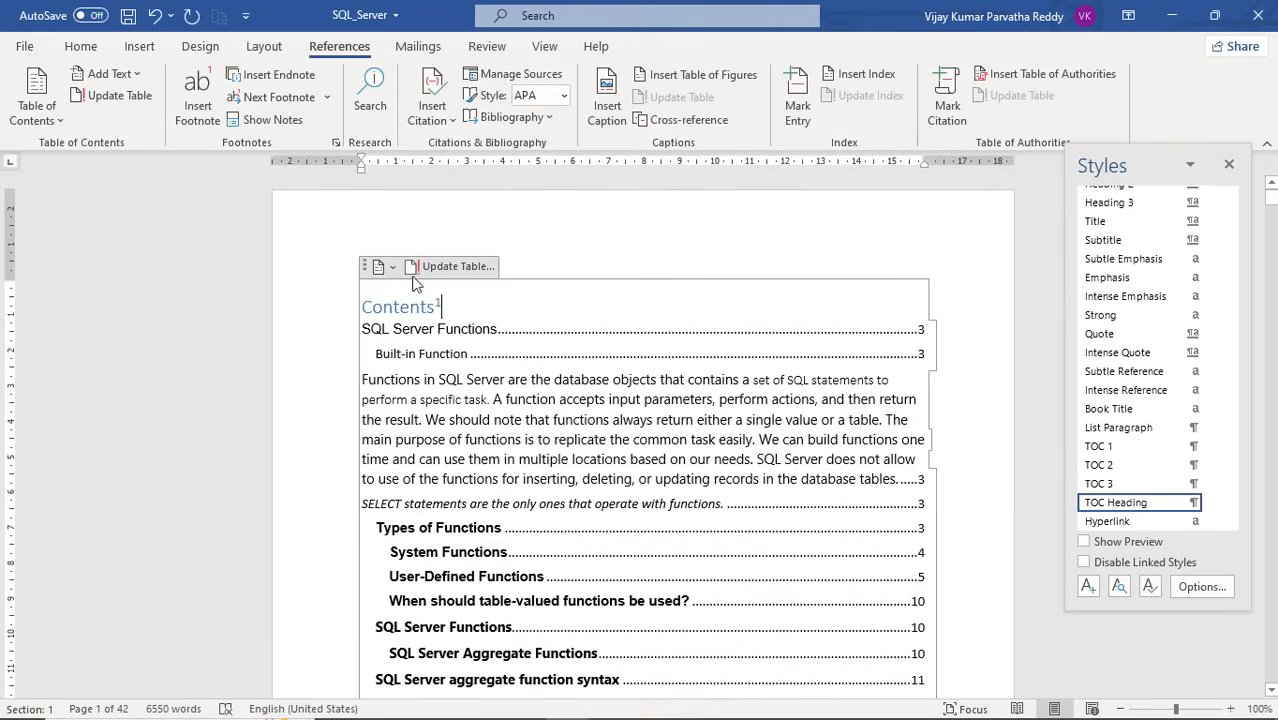
{"action": "left_click", "coordinate": [328, 96]}
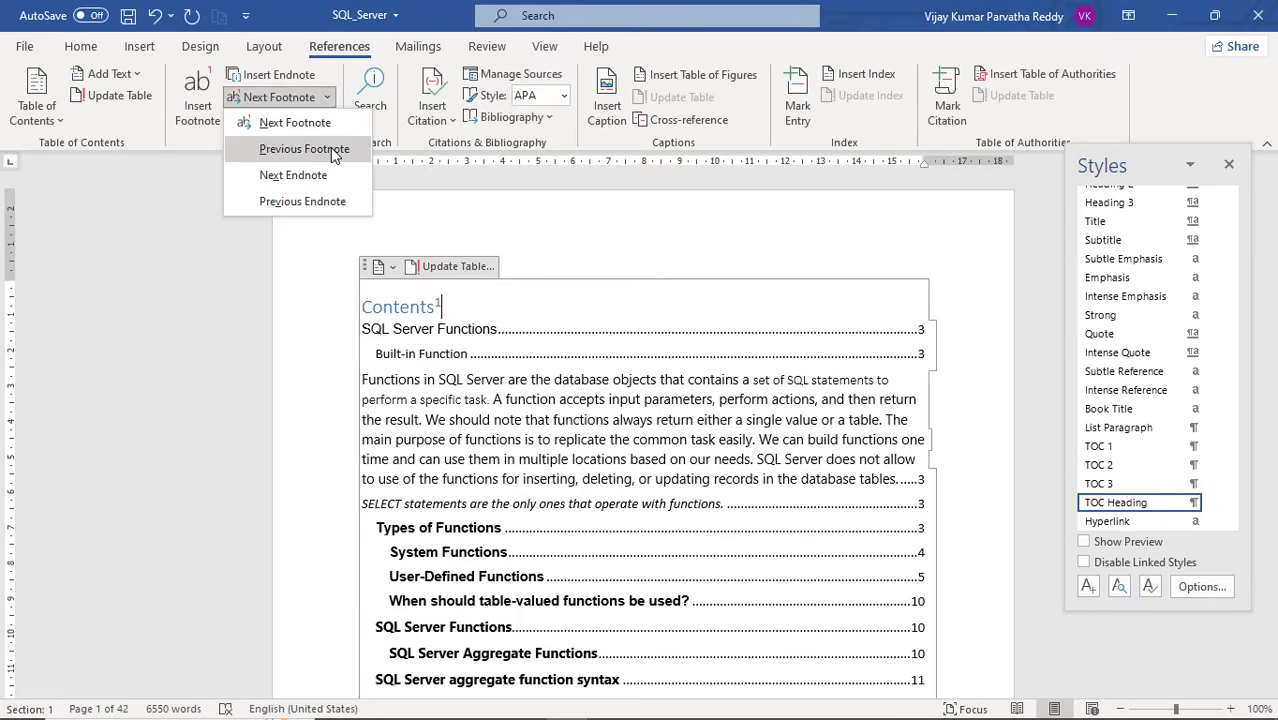
{"action": "left_click", "coordinate": [333, 150]}
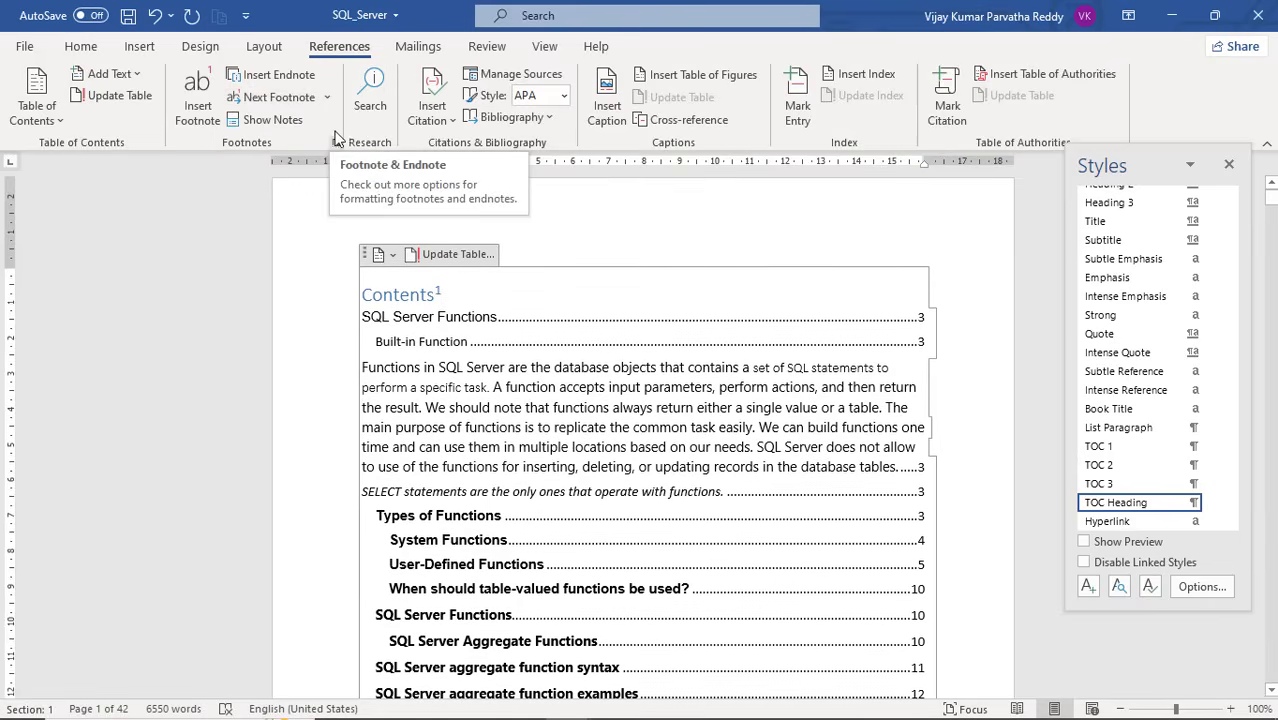
From the Contents heading on page 1, try going to the previous footnote and to the next endnote
{"action": "left_click", "coordinate": [328, 97]}
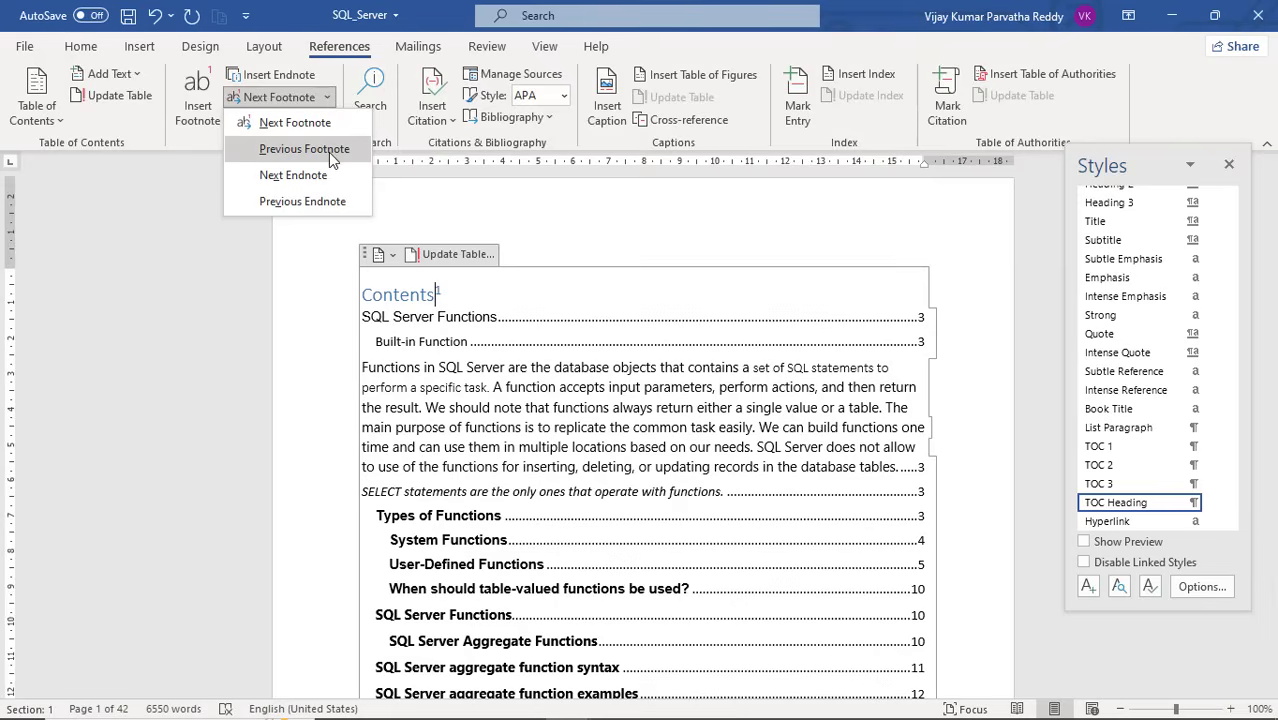
{"action": "left_click", "coordinate": [328, 152]}
{"action": "left_click", "coordinate": [328, 96]}
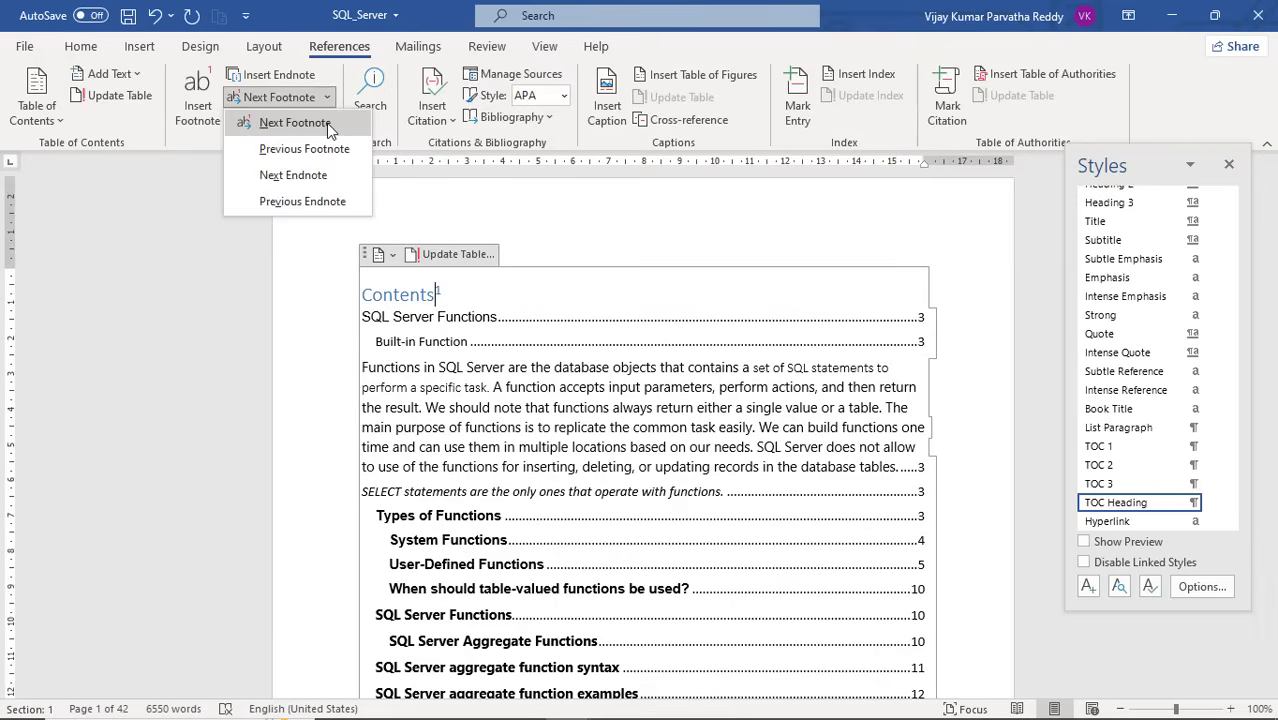
{"action": "left_click", "coordinate": [322, 176]}
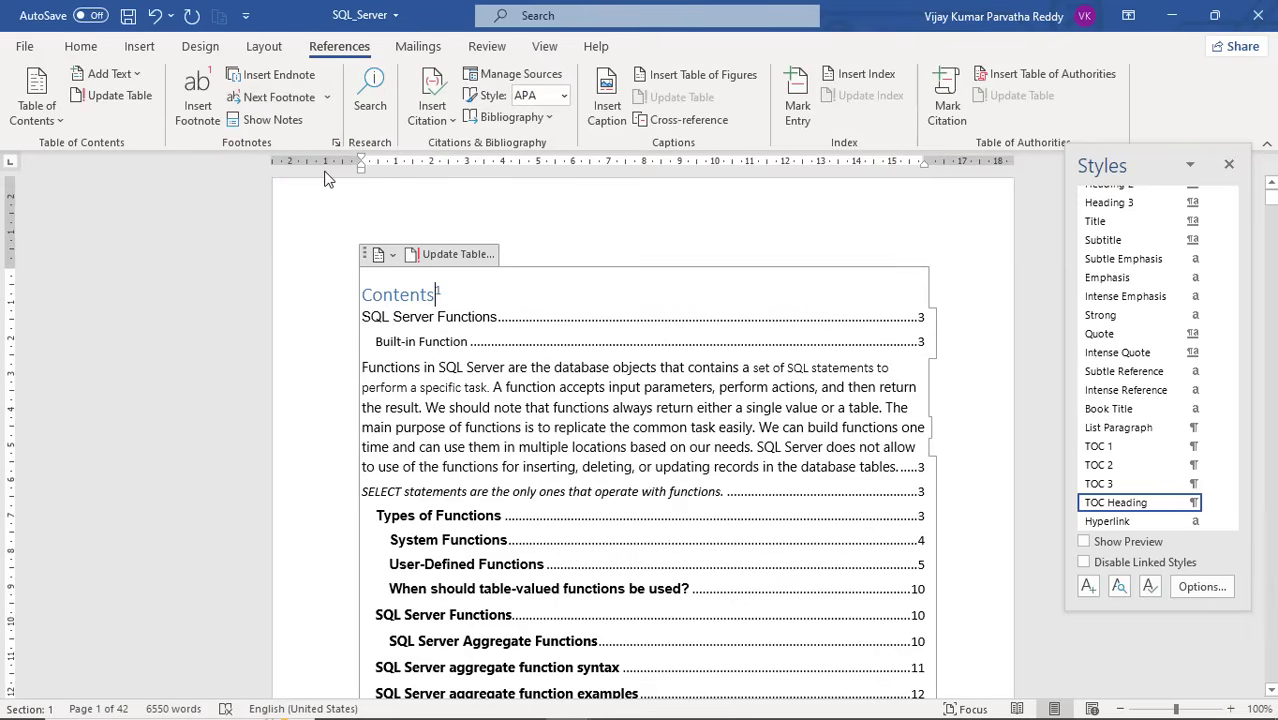
Go to the next footnote reference, within the SQL Server Mathematical Functions entry on page 2, and show its note text
{"action": "left_click", "coordinate": [328, 97]}
{"action": "left_click", "coordinate": [322, 126]}
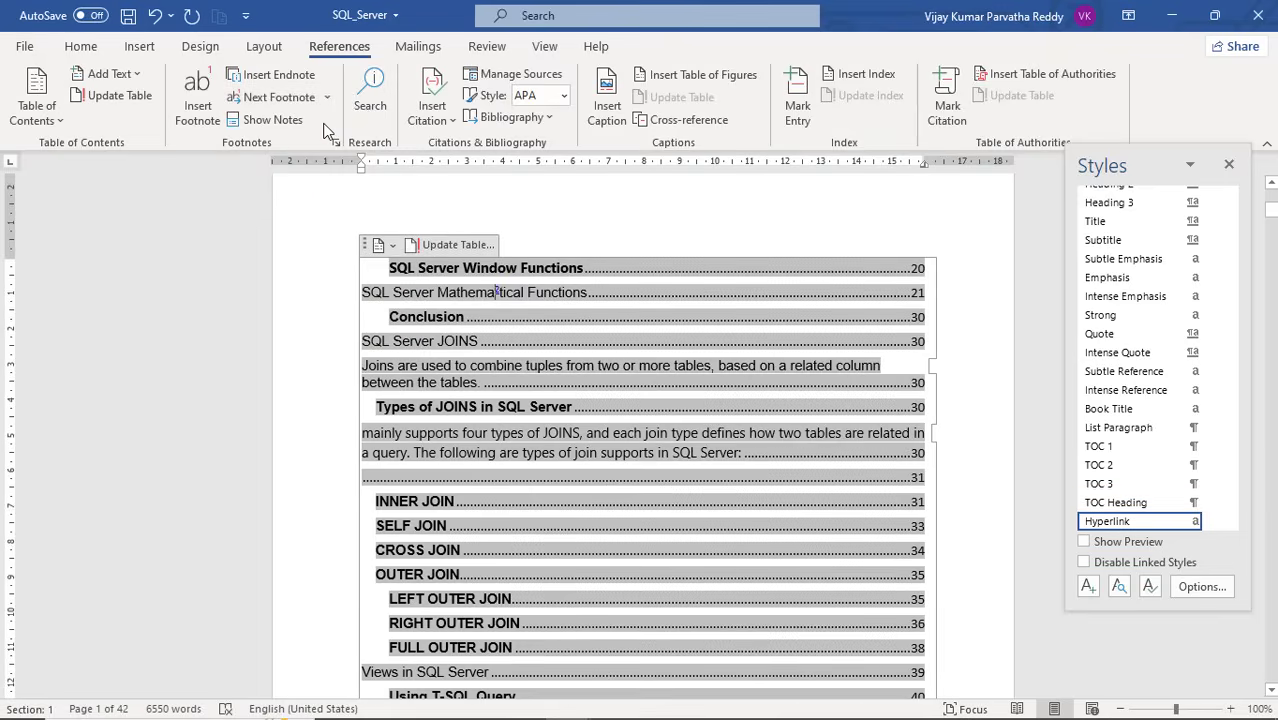
{"action": "left_click", "coordinate": [288, 121]}
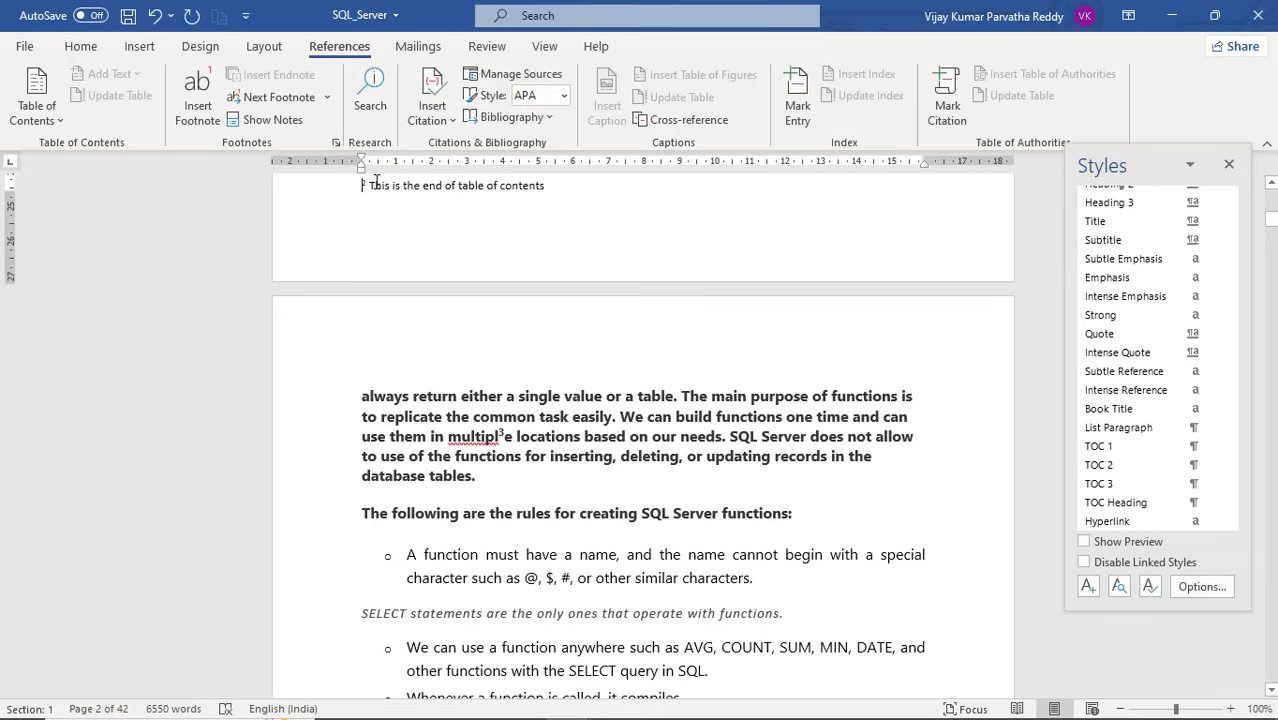
Go from the page 2 footnote text to the previous footnote's text at the end of page 1
{"action": "left_click", "coordinate": [326, 100]}
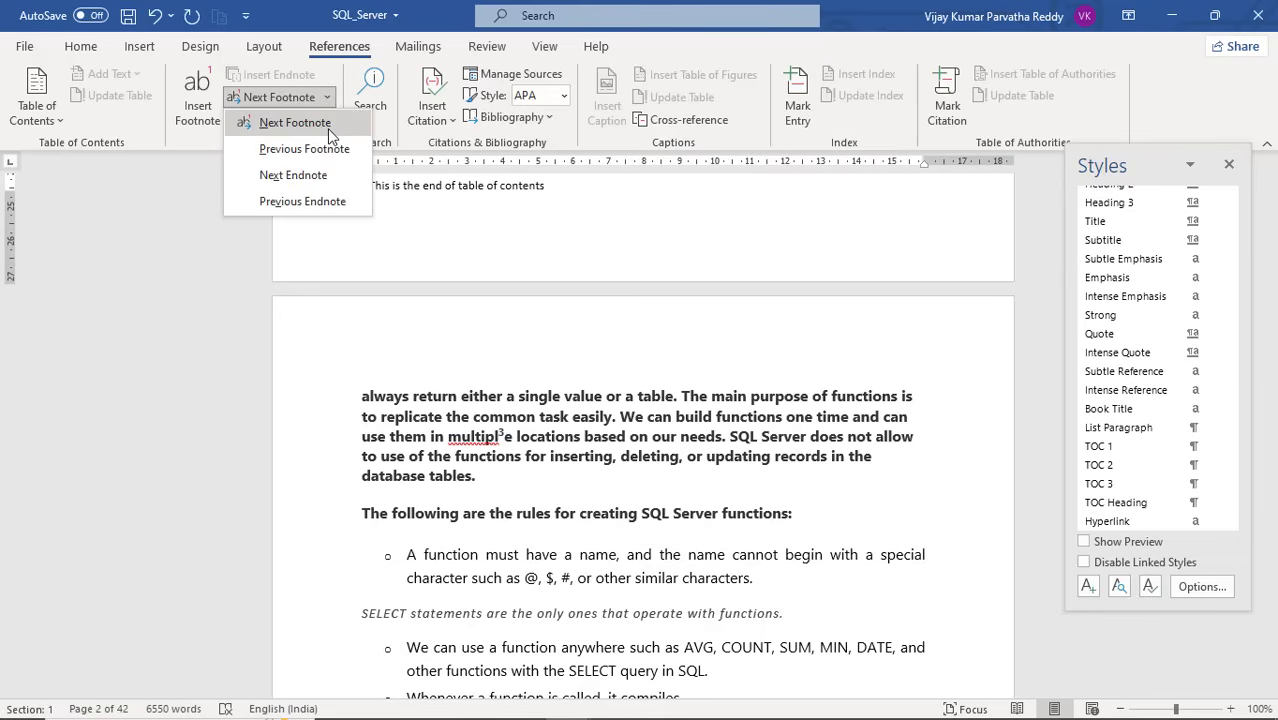
{"action": "left_click", "coordinate": [340, 149]}
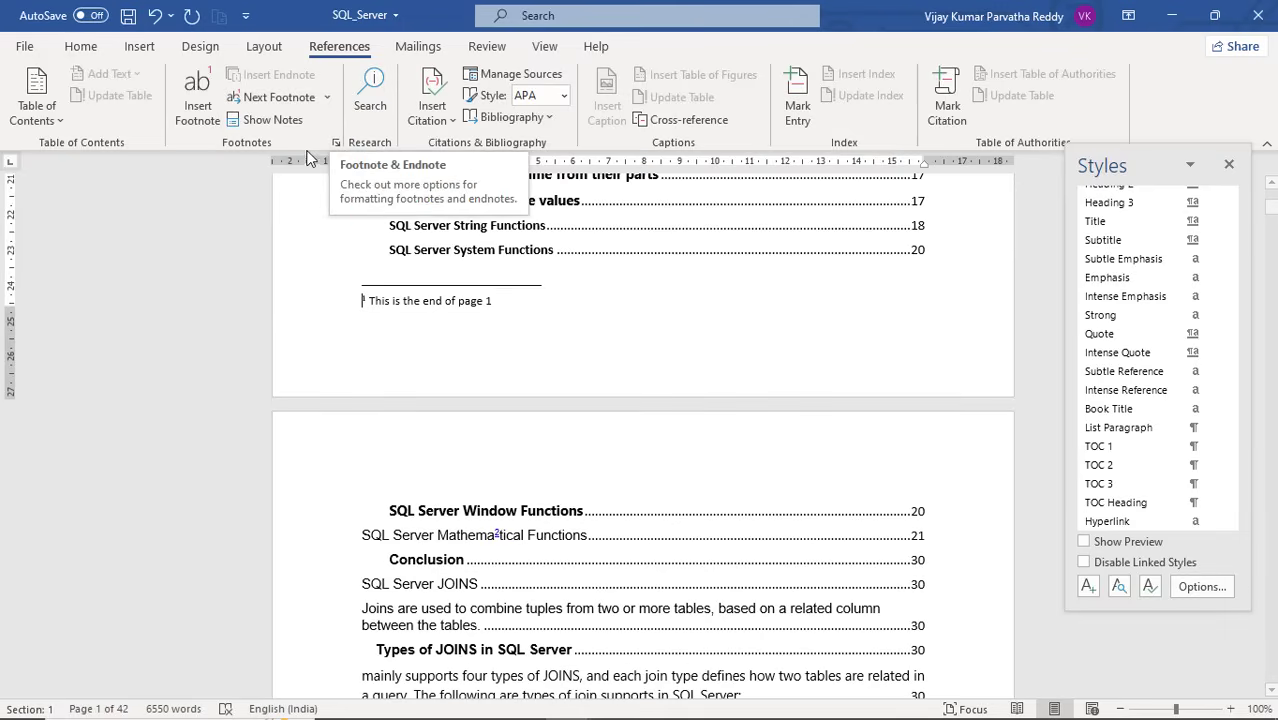
{"action": "left_click", "coordinate": [560, 237]}
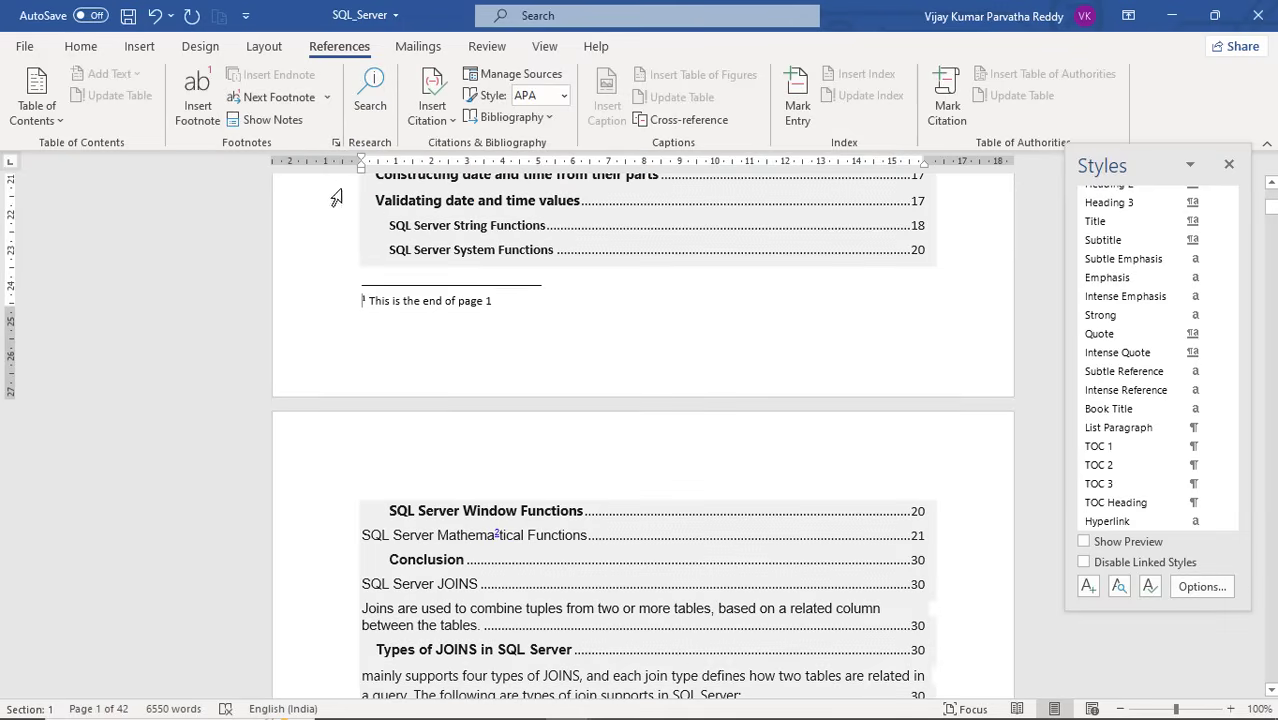
Use Show Notes repeatedly to switch between the page 1 footnote text and its reference beside the Contents heading
{"action": "left_click", "coordinate": [287, 126]}
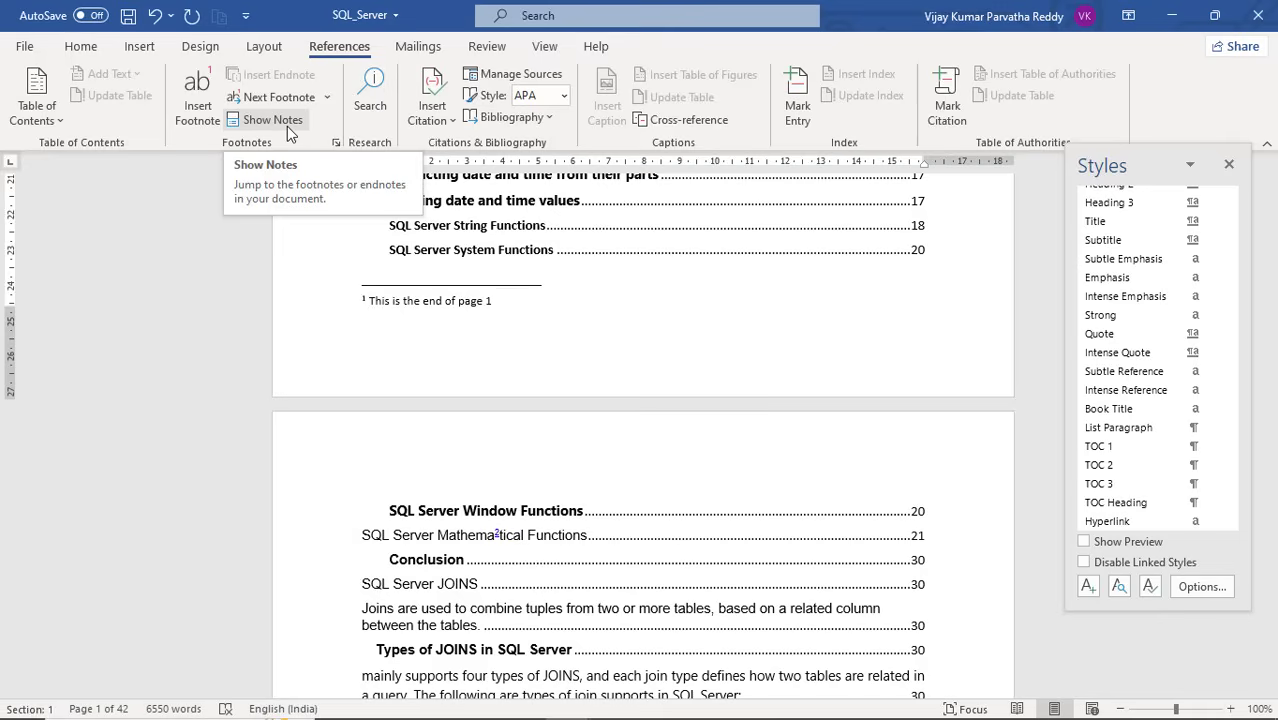
{"action": "left_click", "coordinate": [287, 126]}
{"action": "left_click", "coordinate": [287, 126]}
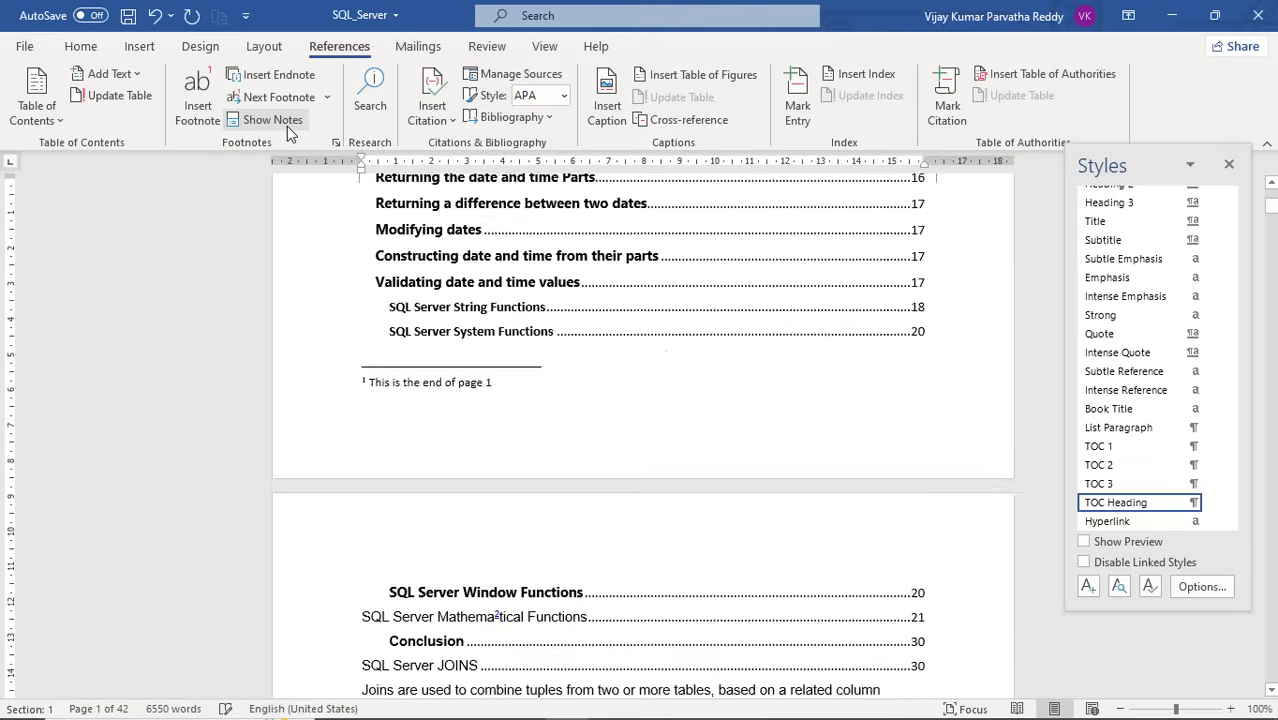
{"action": "left_click", "coordinate": [287, 126]}
{"action": "left_click", "coordinate": [287, 126]}
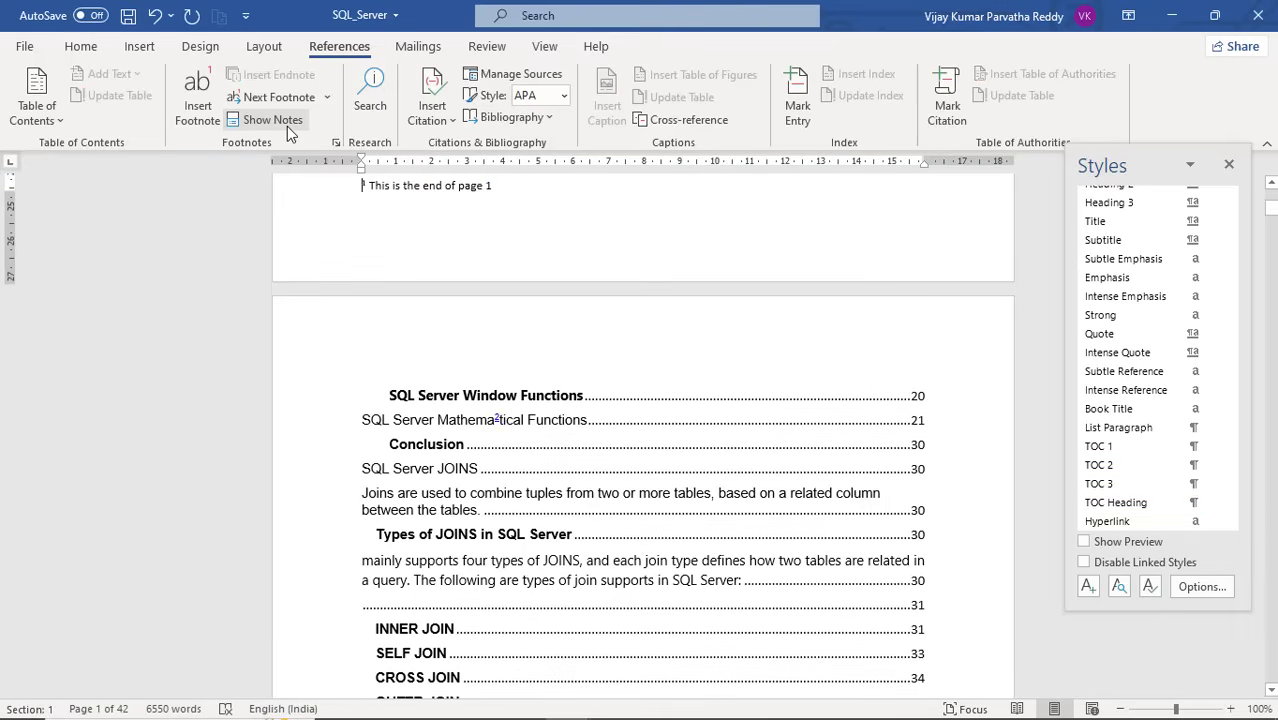
{"action": "left_click", "coordinate": [287, 126]}
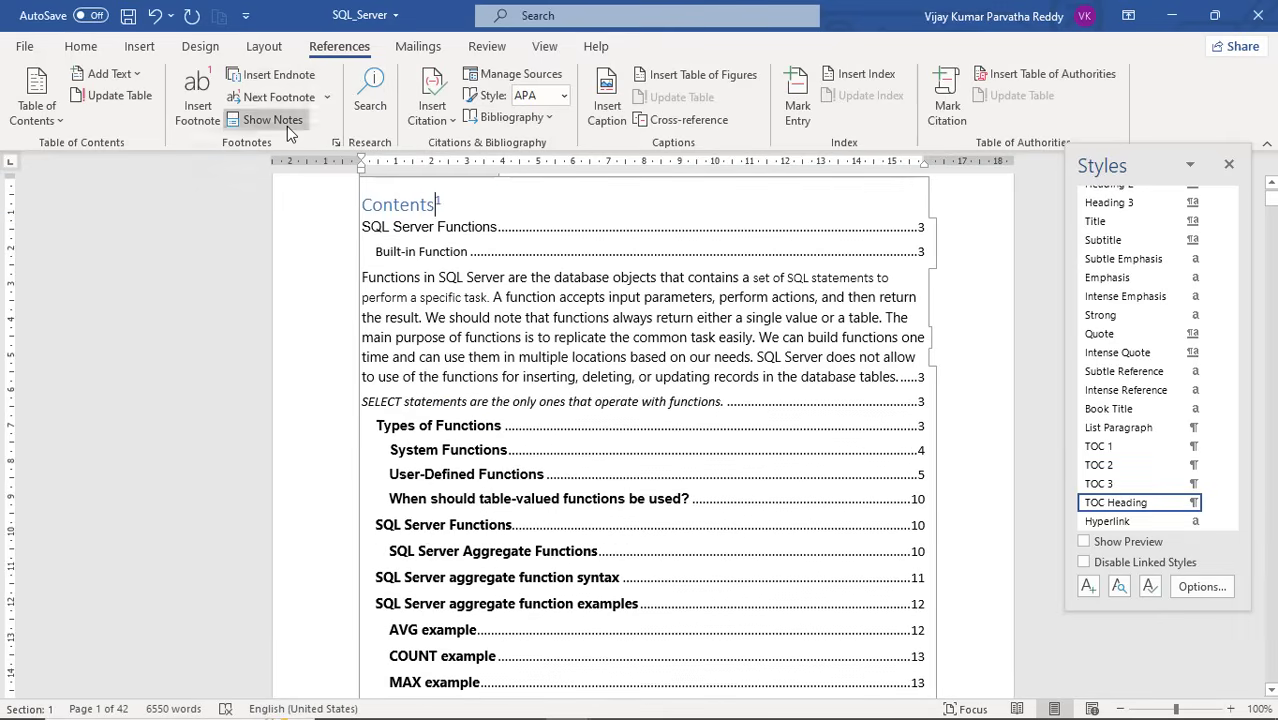
{"action": "left_click", "coordinate": [287, 126]}
{"action": "left_click", "coordinate": [287, 126]}
{"action": "left_click", "coordinate": [287, 127]}
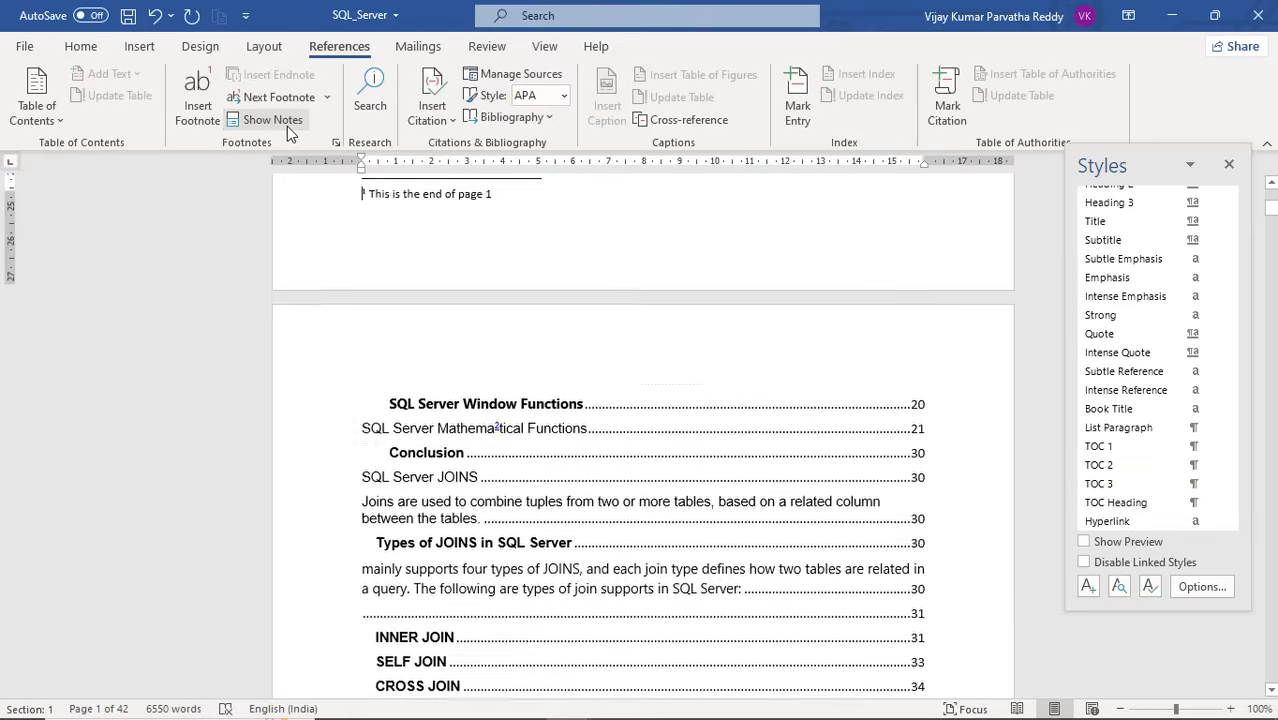
{"action": "left_click", "coordinate": [287, 127]}
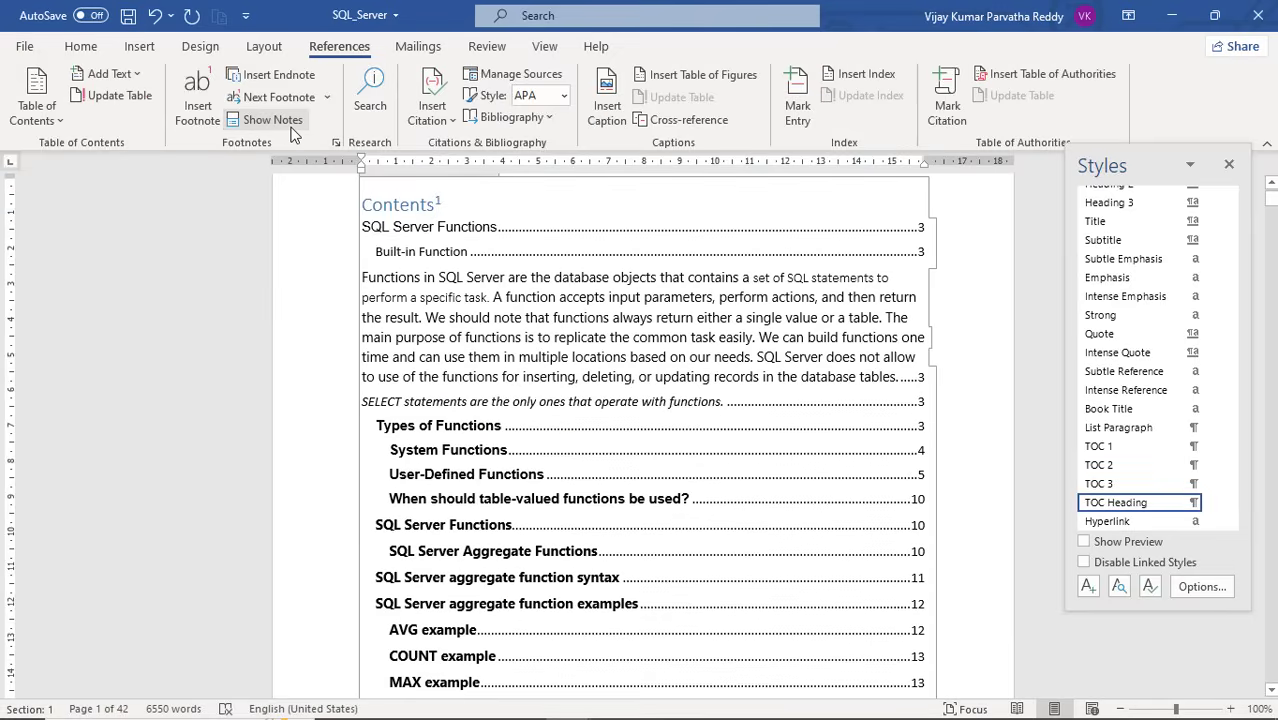
{"action": "left_click", "coordinate": [292, 129]}
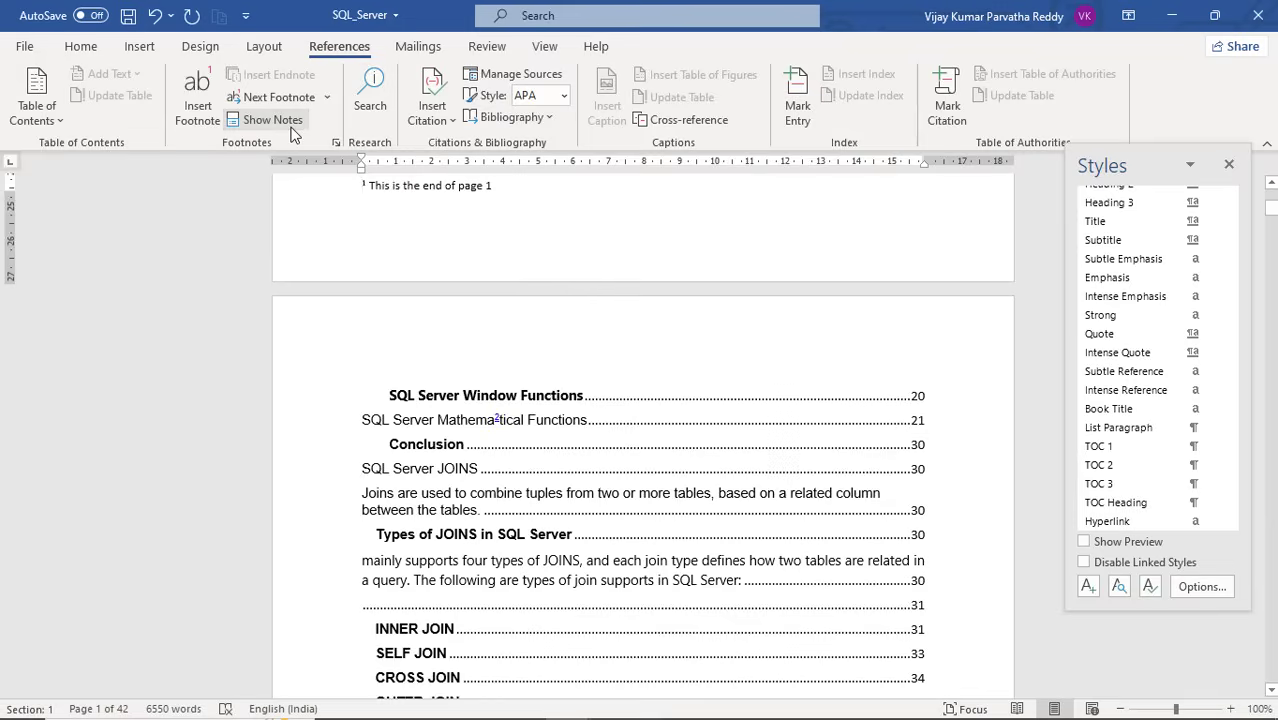
{"action": "left_click", "coordinate": [292, 129]}
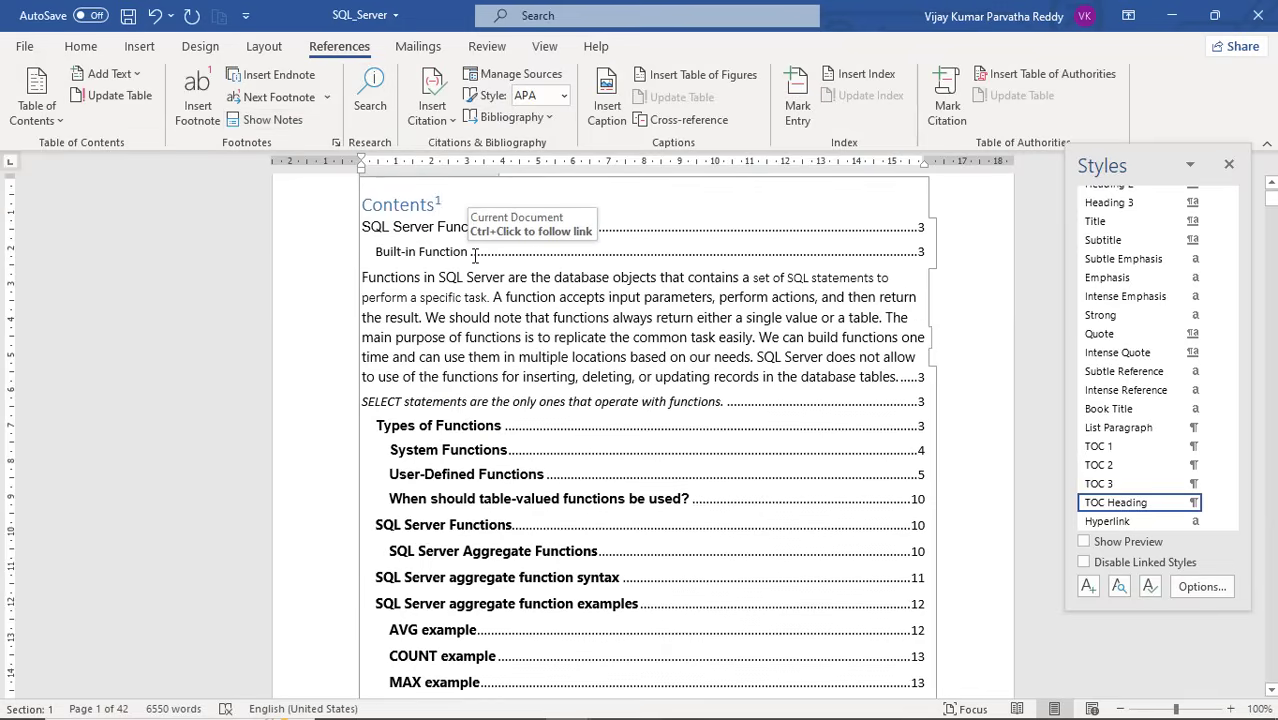
Insert an endnote with the text "This is the end of sql server course"
{"action": "left_click", "coordinate": [290, 78]}
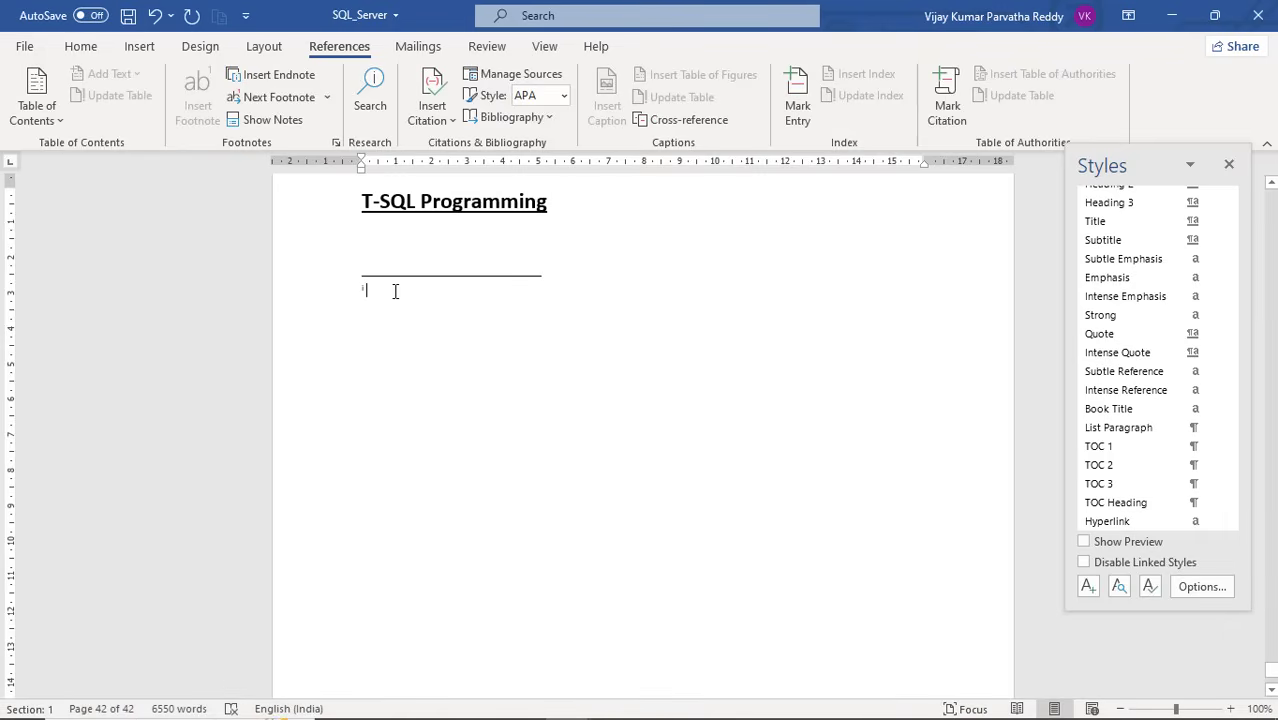
{"action": "type", "text": "This is en"}
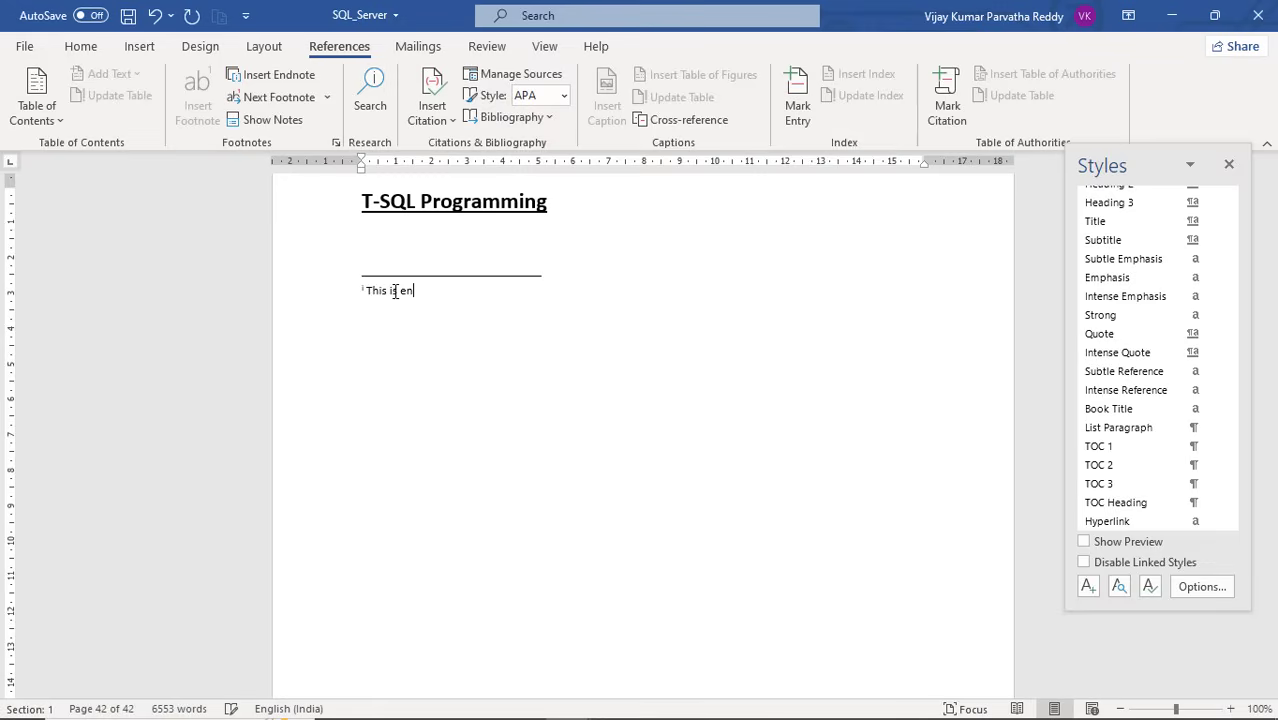
{"action": "key", "text": "BackSpace"}
{"action": "type", "text": "the end of sql server course"}
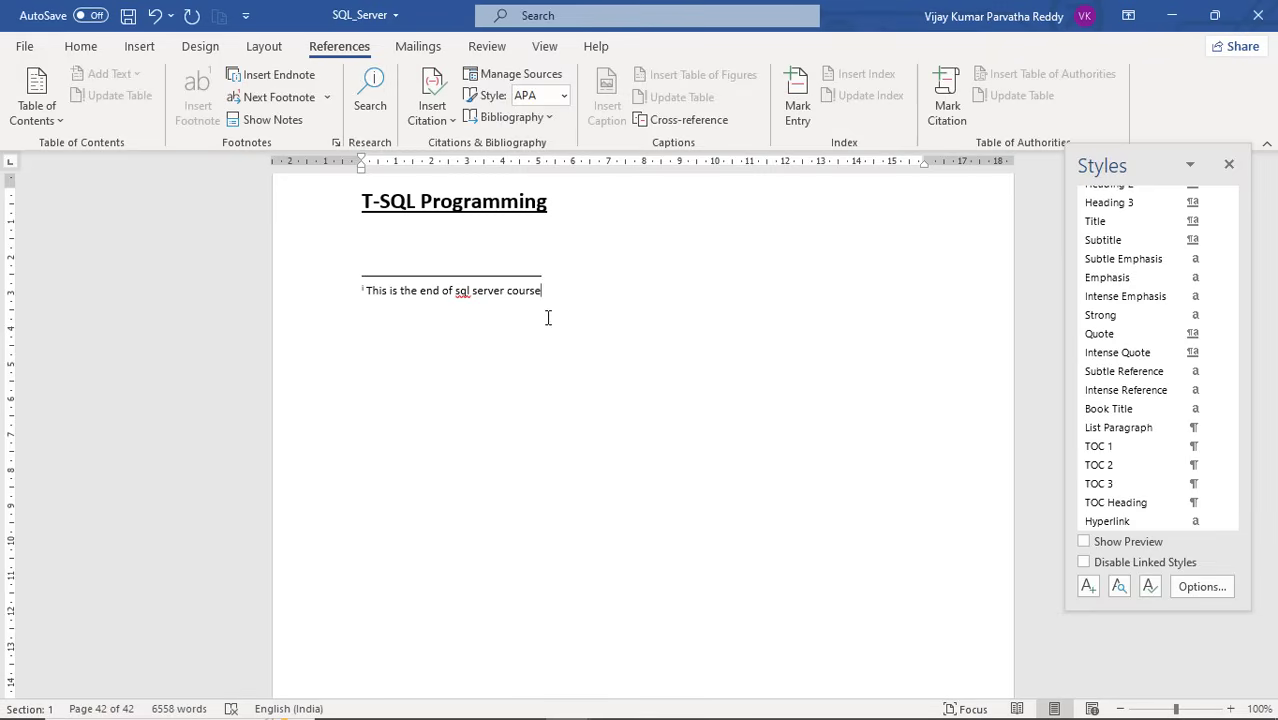
Add several short lines of placeholder text, such as "Asdf" and "Df", below the endnote text and insert another endnote
{"action": "key", "text": "Return"}
{"action": "type", "text": "asdfasdfalsdfas df"}
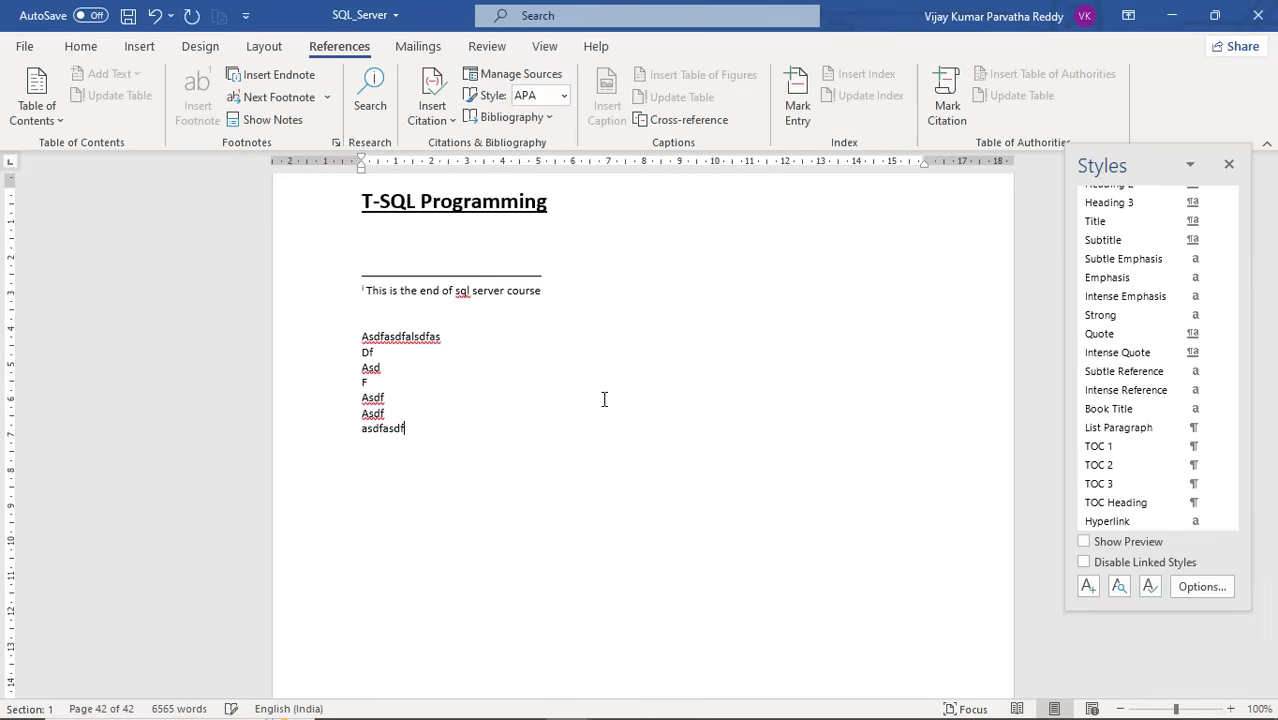
{"action": "type", "text": " asd f asdf asdf asdfasdf as df as df  as df as df  asd f"}
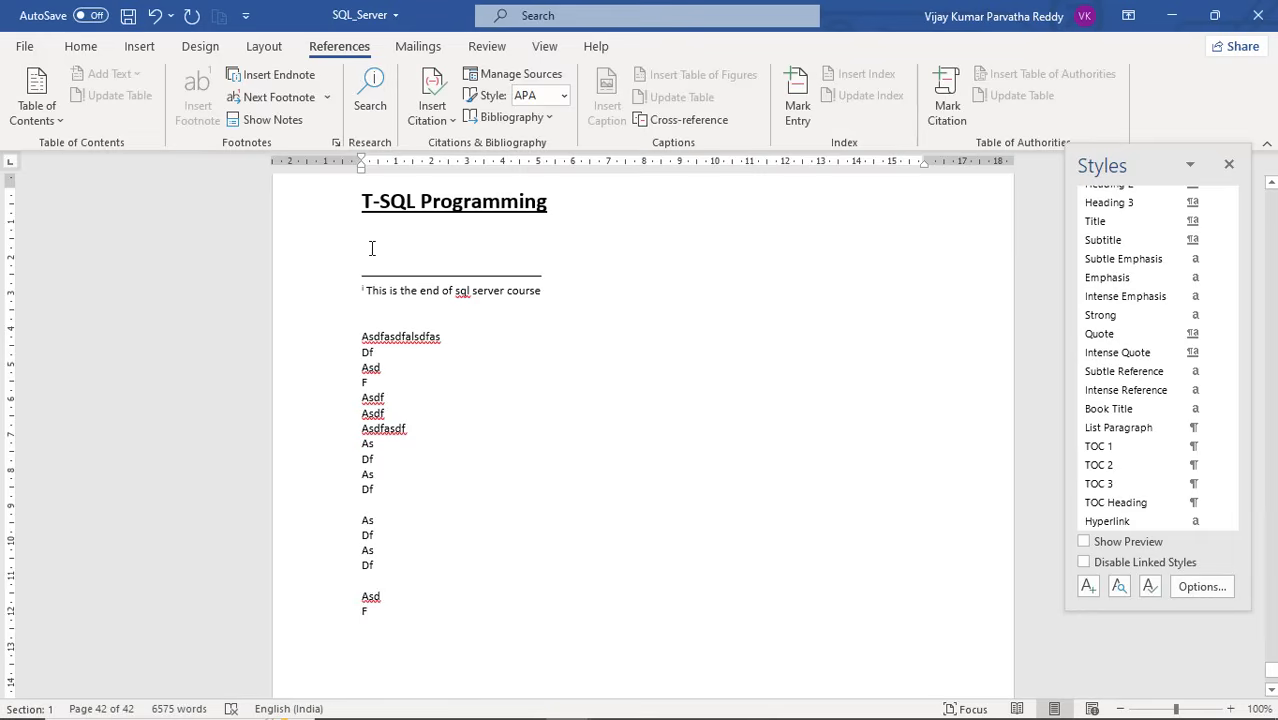
{"action": "left_click", "coordinate": [311, 82]}
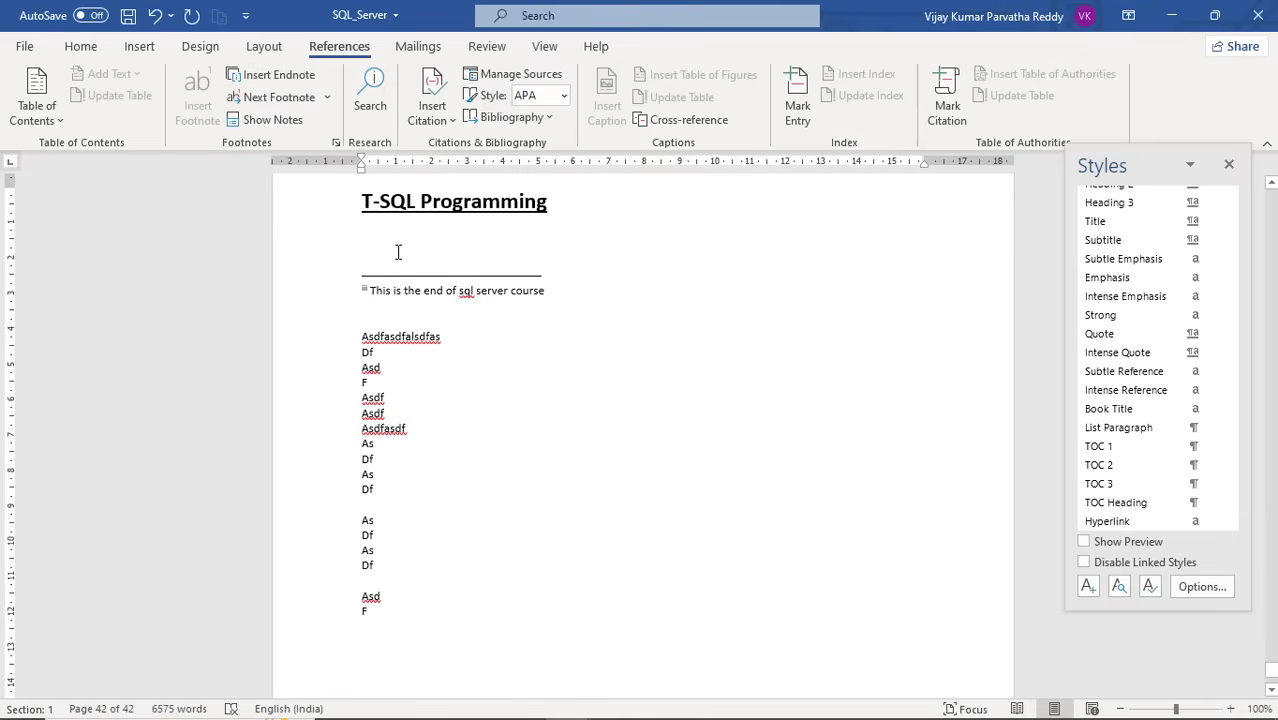
Insert an endnote on the blank line below the SQL Server GROUPING SETS – CUBE – ROLLUP heading, reading "This is the end"
{"action": "left_click", "coordinate": [397, 252]}
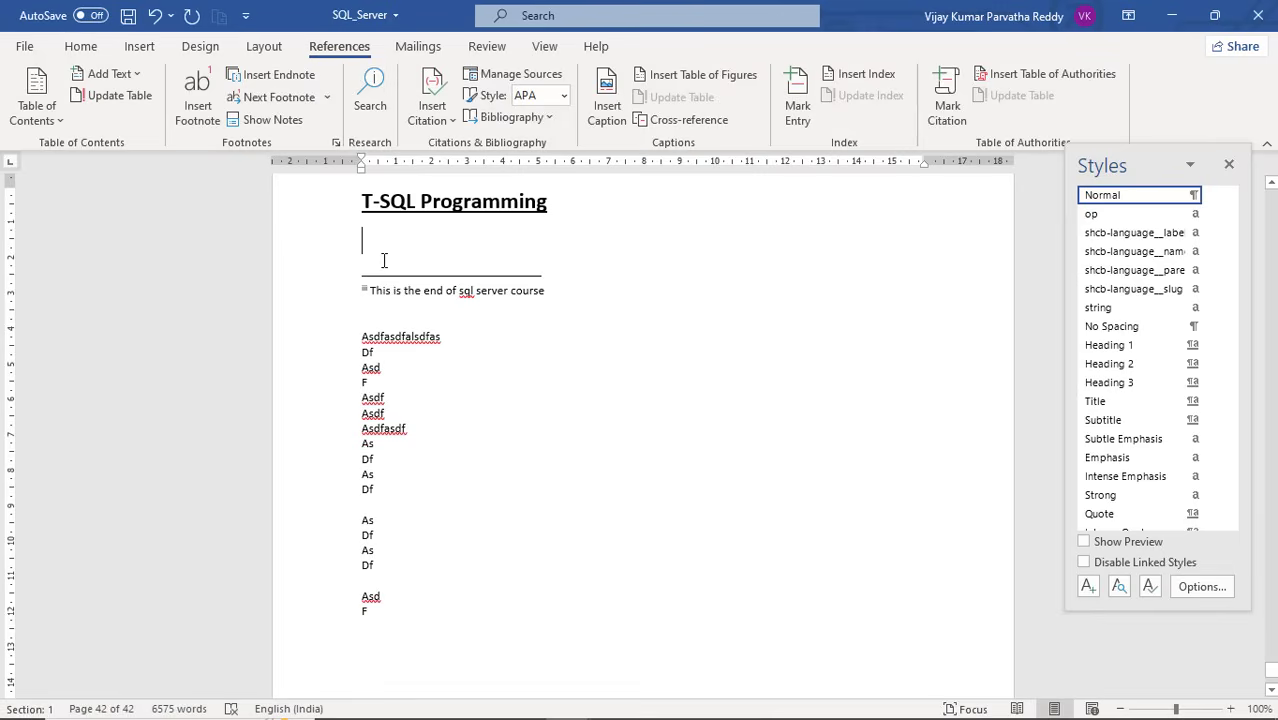
{"action": "scroll", "coordinate": [411, 336], "scroll_direction": "up", "scroll_amount": 3}
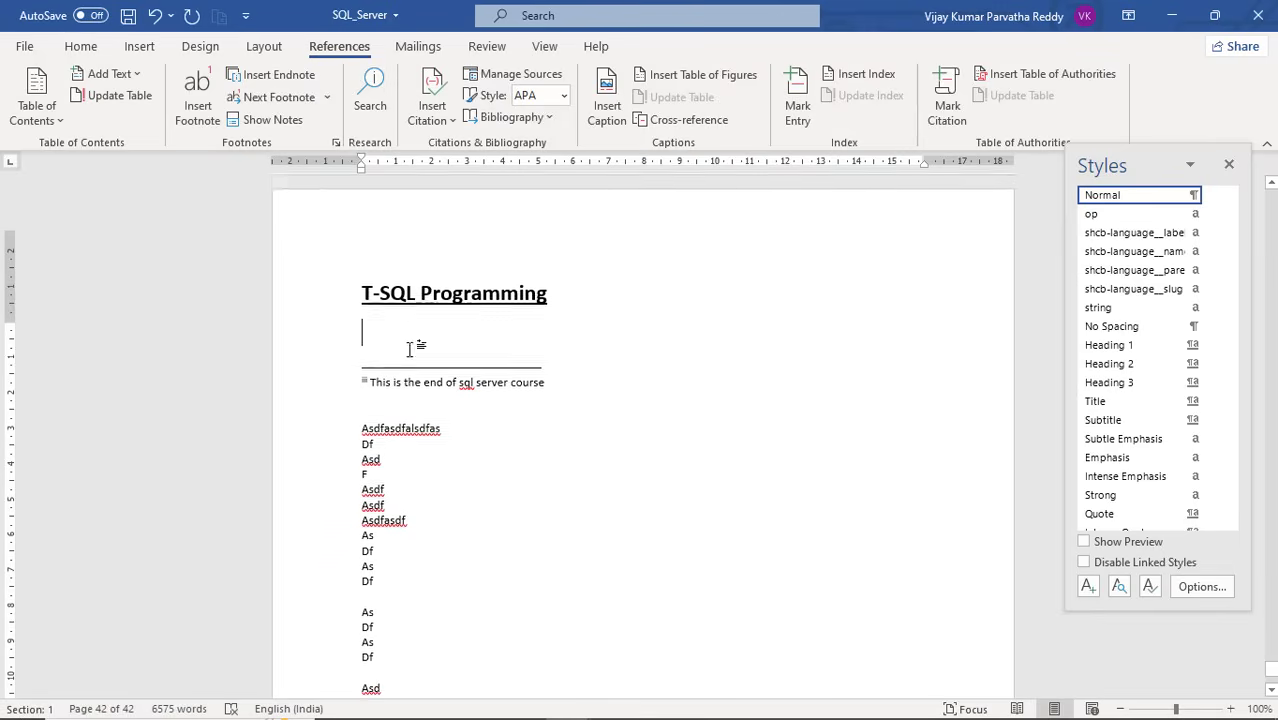
{"action": "scroll", "coordinate": [411, 330], "scroll_direction": "up", "scroll_amount": 3}
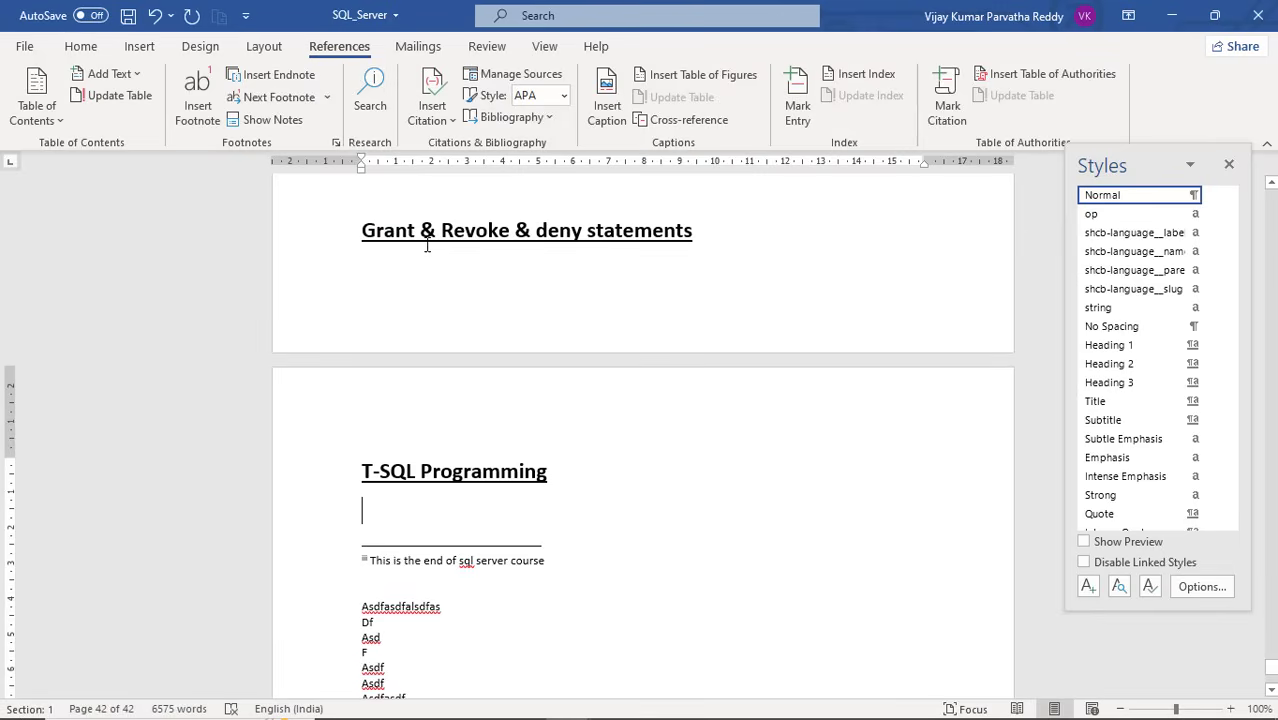
{"action": "scroll", "coordinate": [435, 217], "scroll_direction": "up", "scroll_amount": 4}
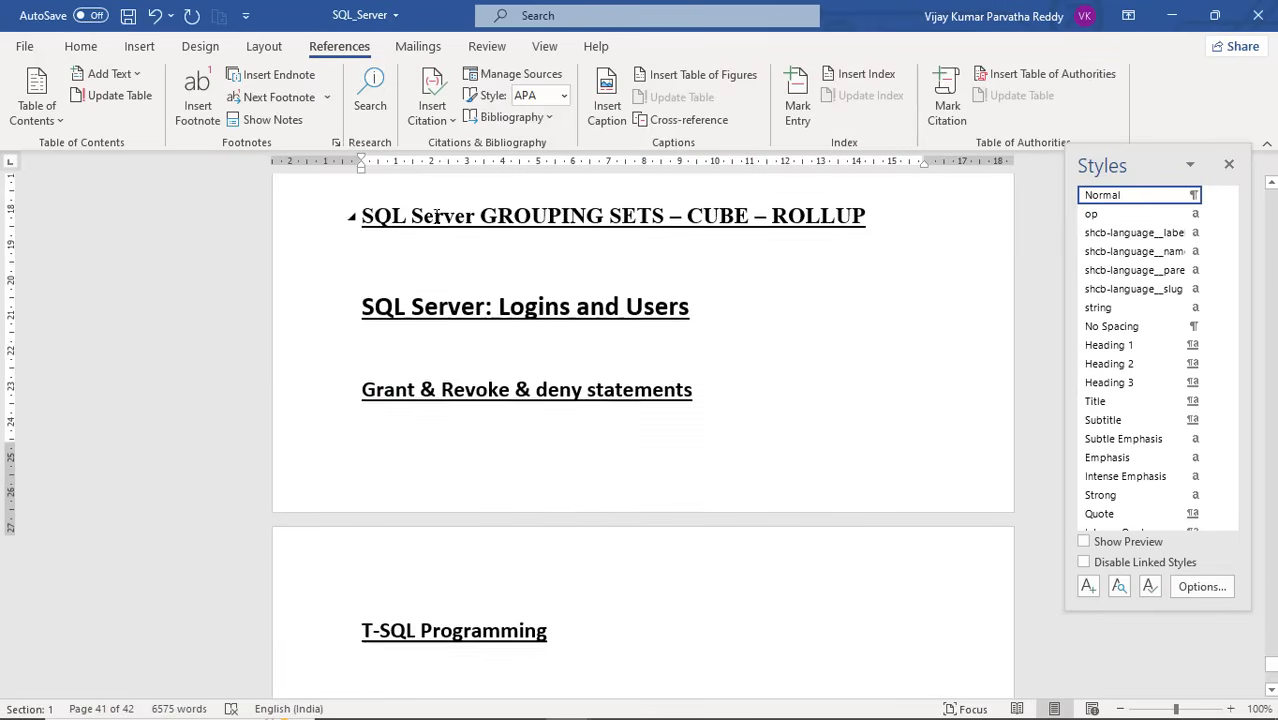
{"action": "left_click", "coordinate": [431, 273]}
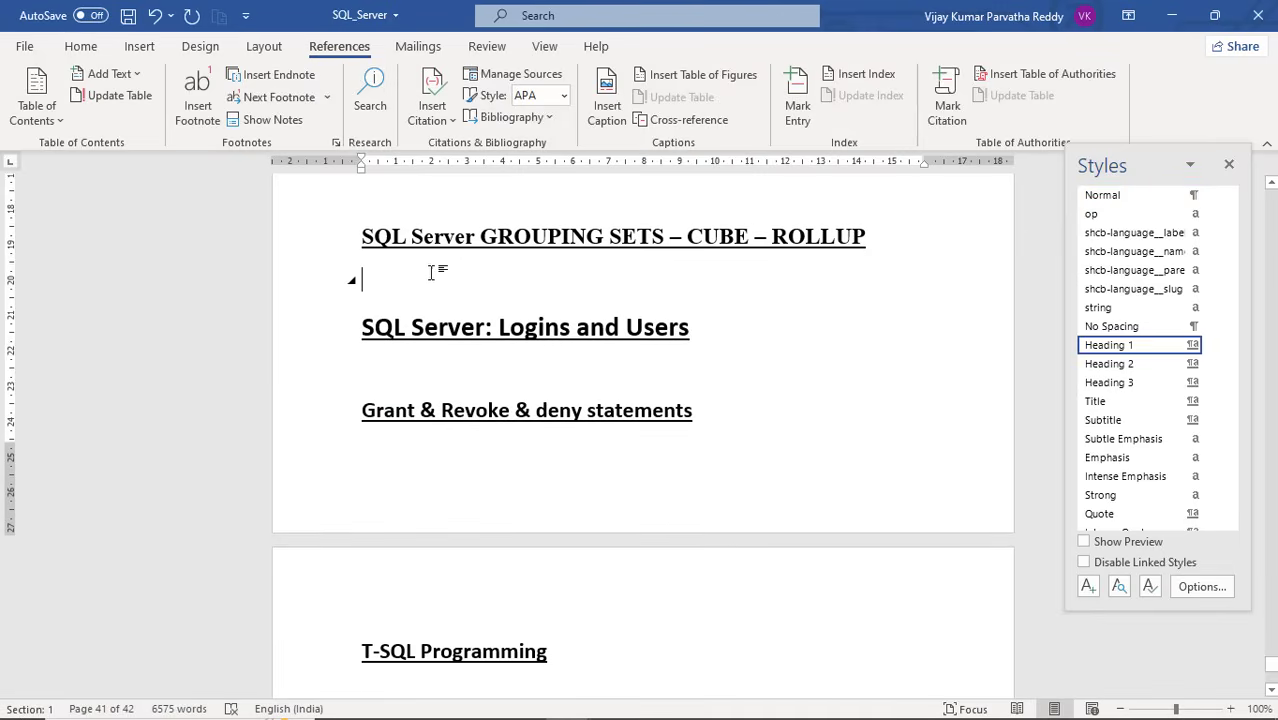
{"action": "left_click", "coordinate": [297, 80]}
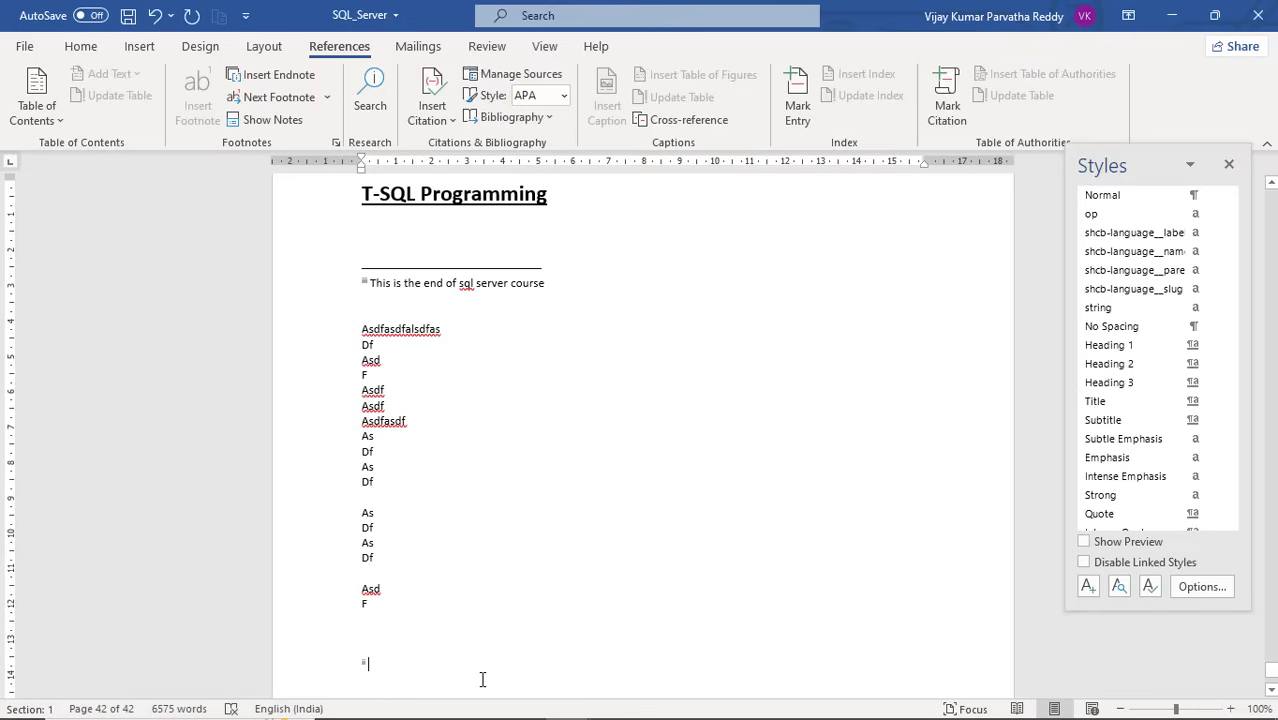
{"action": "type", "text": "This i"}
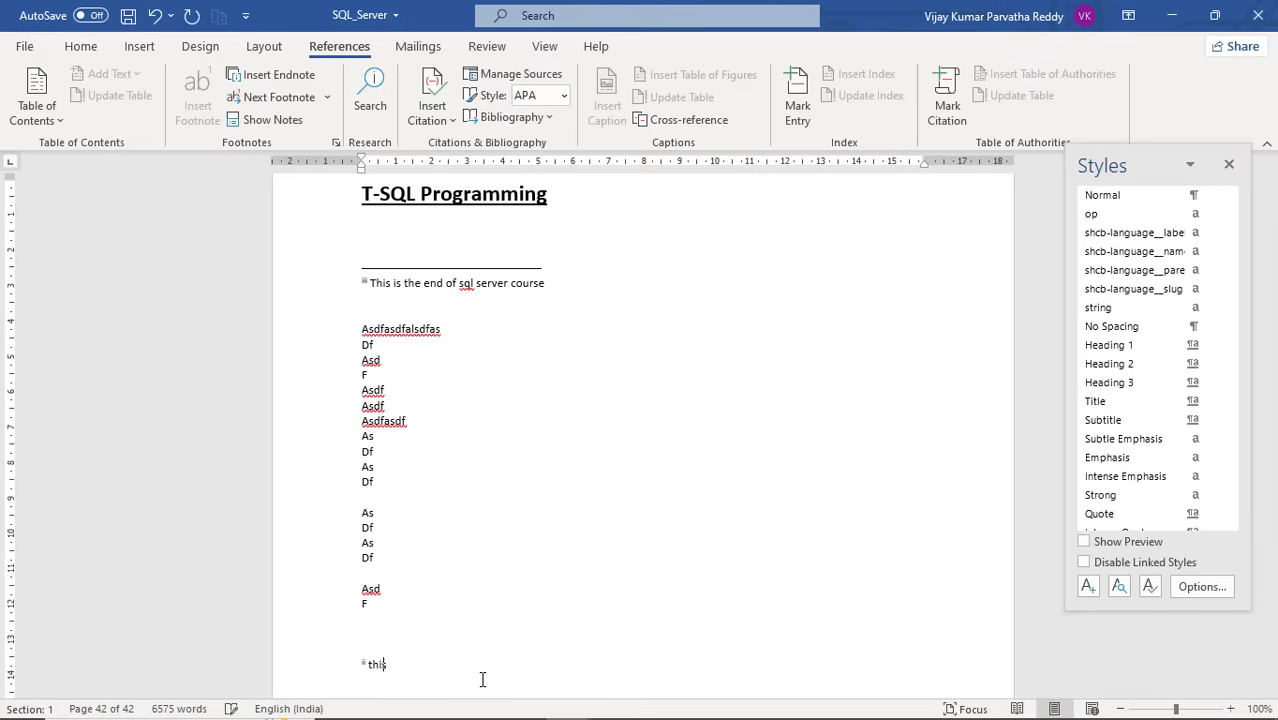
{"action": "type", "text": "s the end"}
Starting from the "This is the end" endnote, go to the previous endnote twice
{"action": "left_click", "coordinate": [326, 97]}
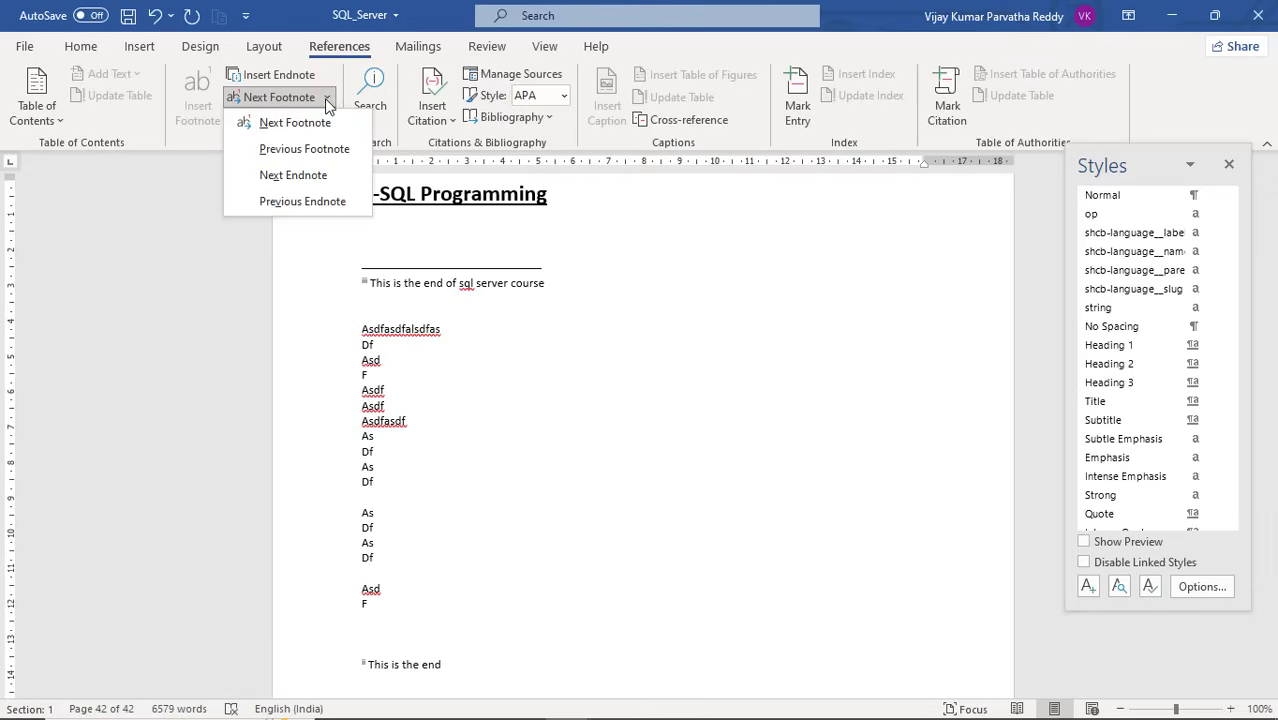
{"action": "left_click", "coordinate": [308, 203]}
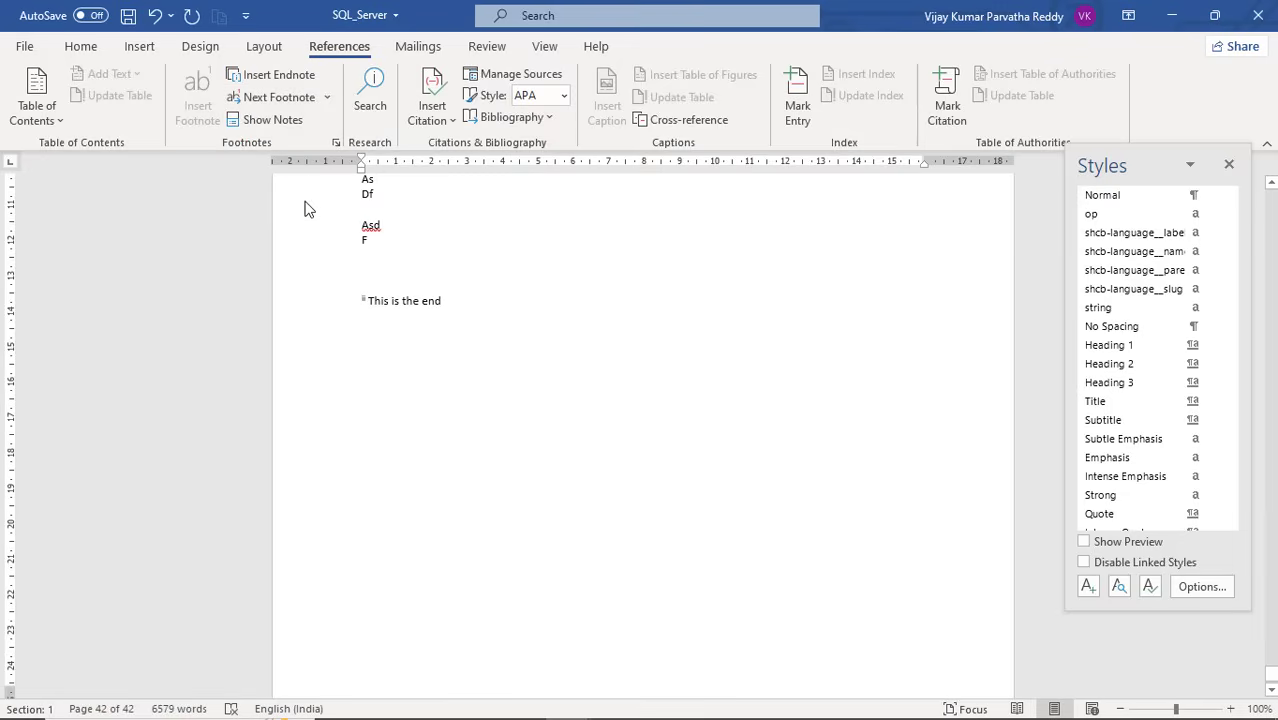
{"action": "left_click", "coordinate": [327, 98]}
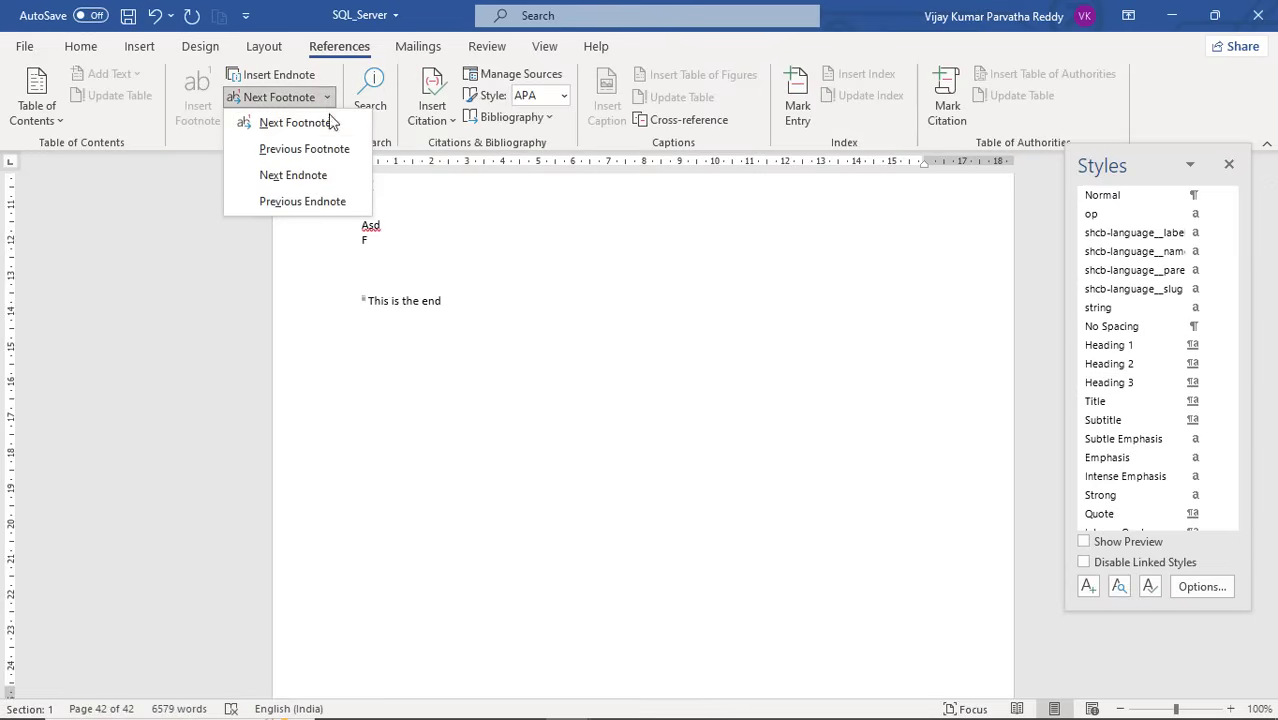
{"action": "left_click", "coordinate": [302, 201]}
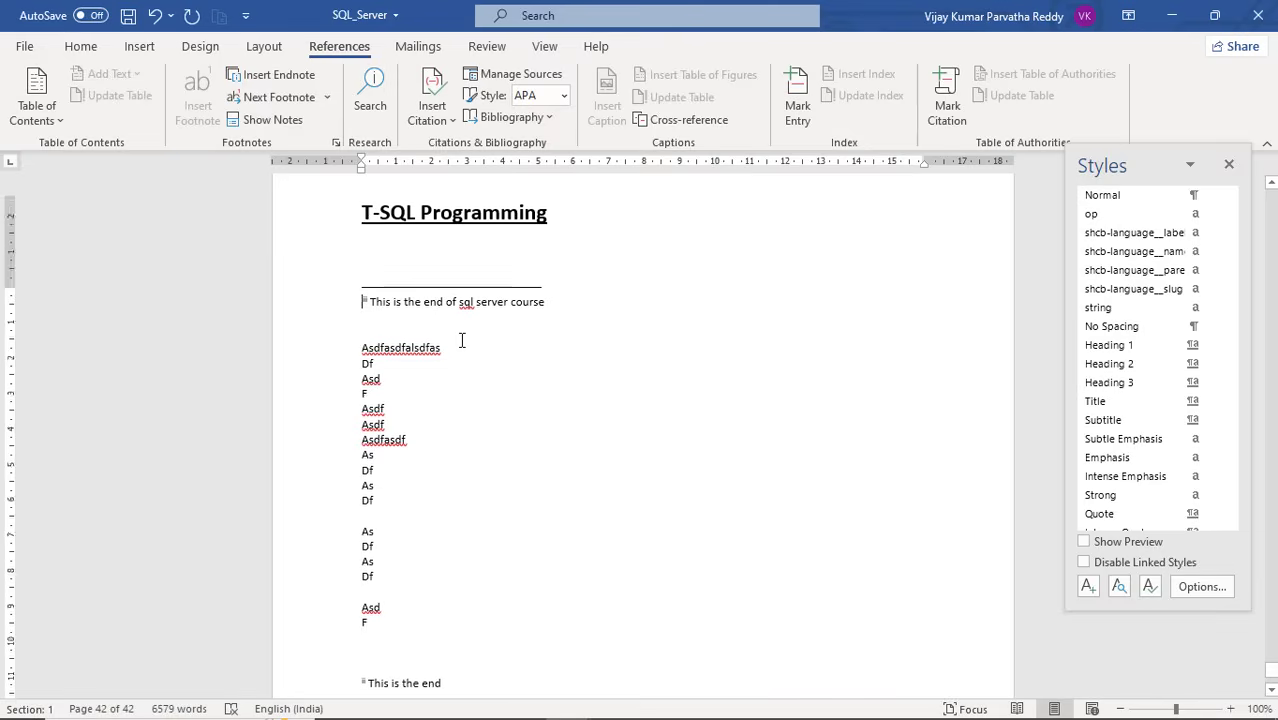
Place the insertion point on the blank line below the Rename views in SQL Server heading on page 40
{"action": "scroll", "coordinate": [462, 340], "scroll_direction": "up", "scroll_amount": 20}
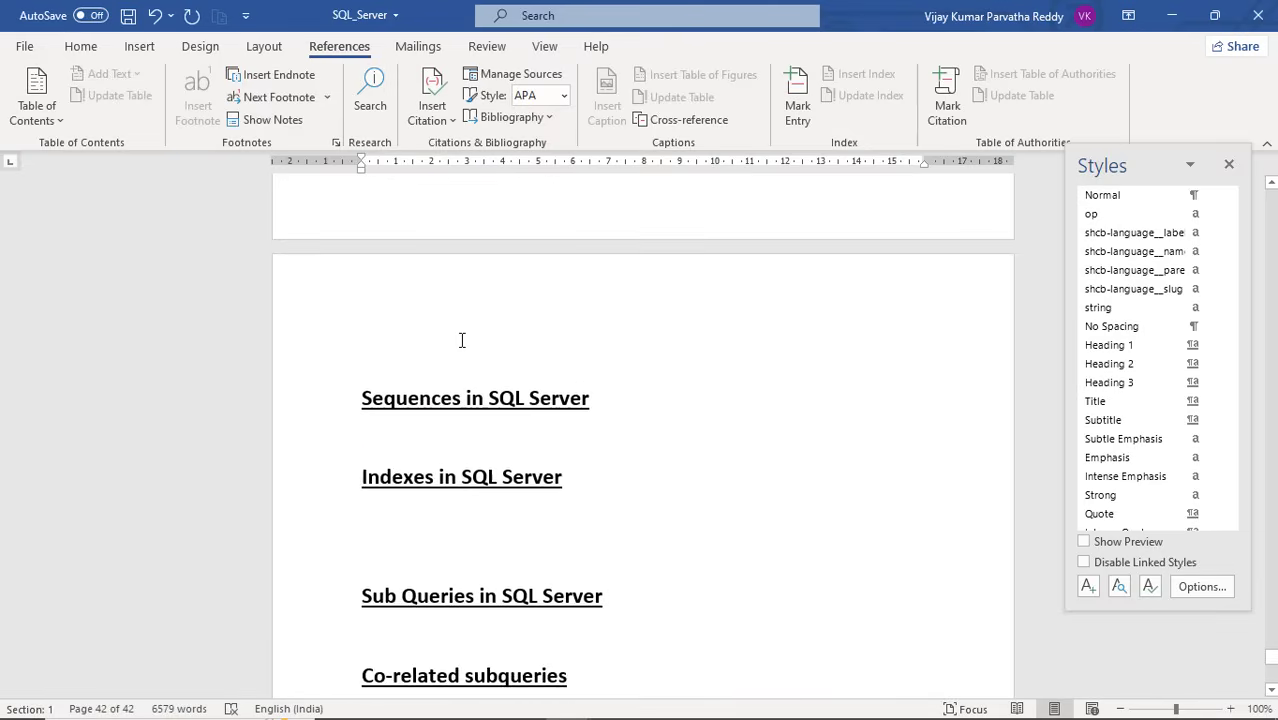
{"action": "scroll", "coordinate": [462, 340], "scroll_direction": "up", "scroll_amount": 8}
{"action": "left_click", "coordinate": [514, 270]}
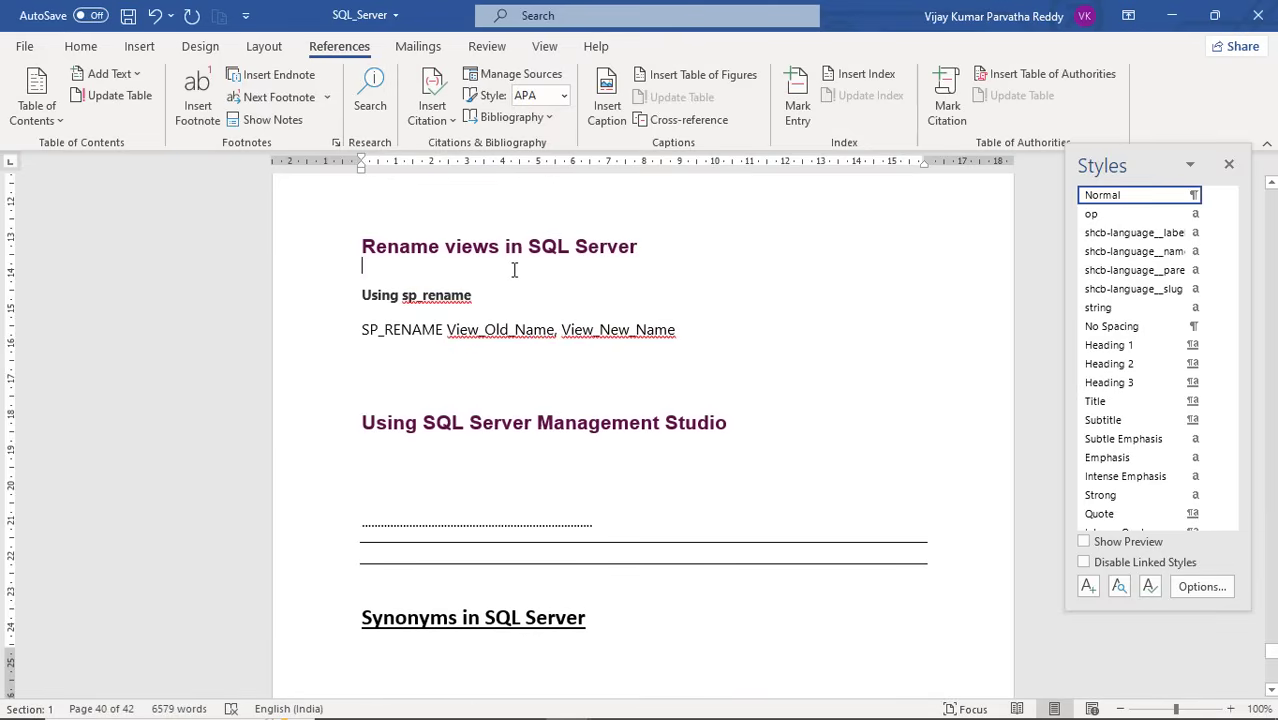